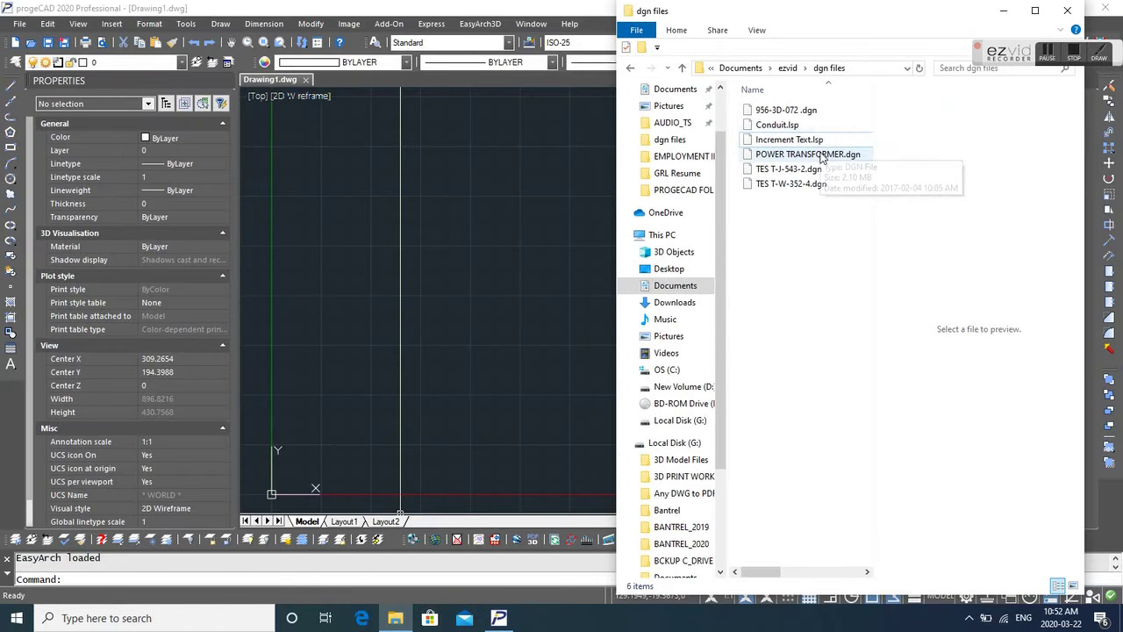
Step: Load the Increment Text.lsp routine from the dgn files folder into the drawing and dismiss its instructions
{"action": "left_click", "coordinate": [791, 142]}
{"action": "left_click_drag", "start_coordinate": [791, 145], "coordinate": [505, 292]}
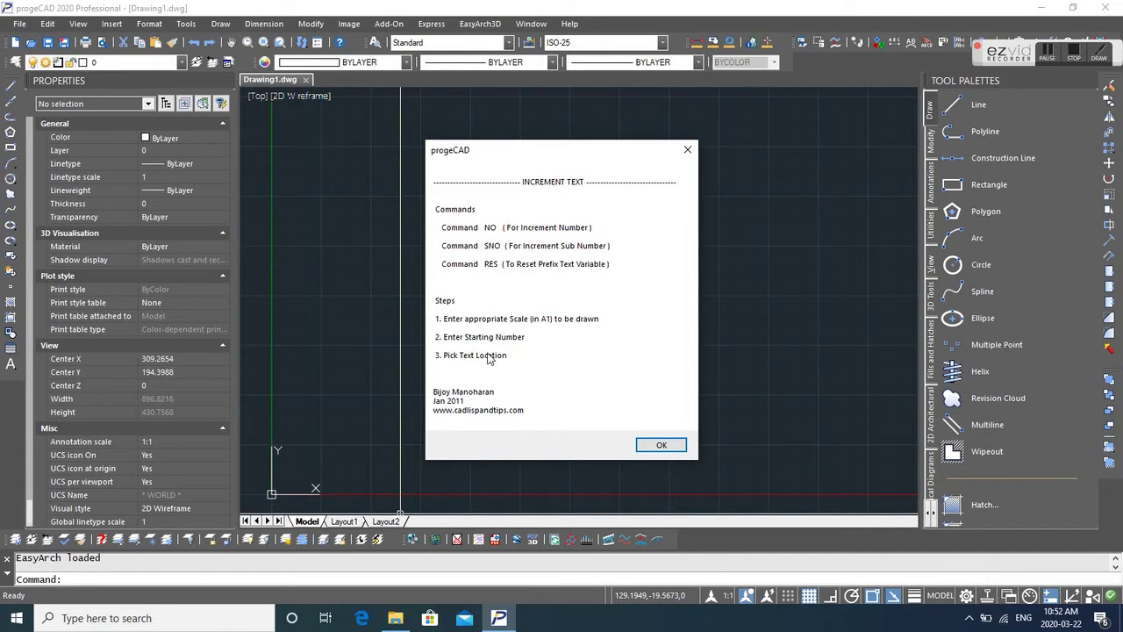
{"action": "left_click", "coordinate": [662, 445]}
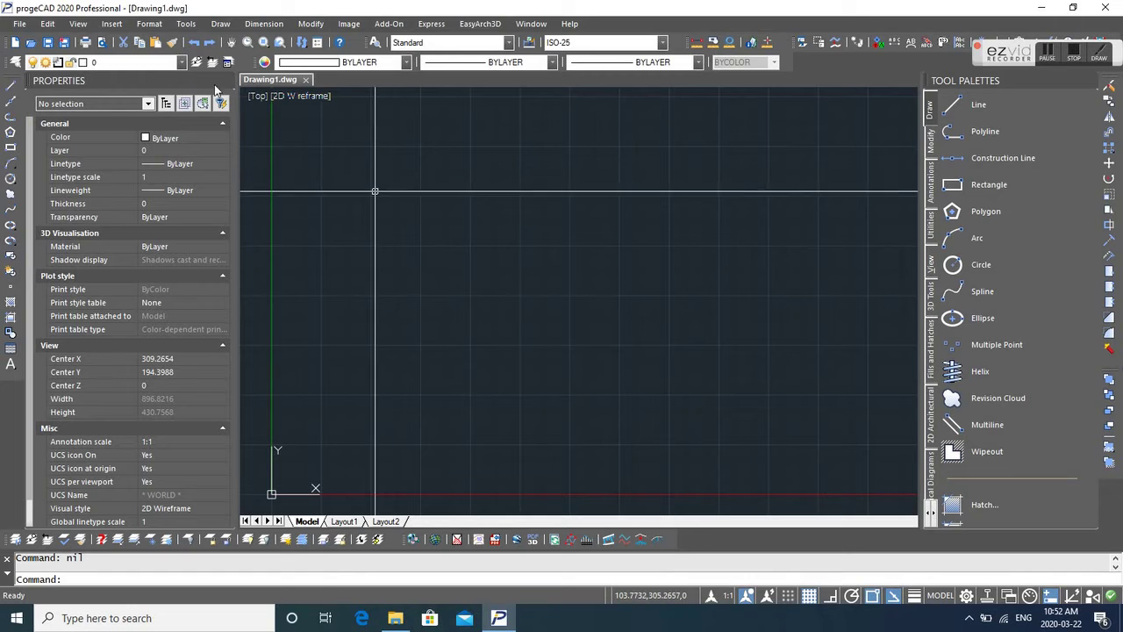
Step: Give the Standard text style the Arial font and a fixed height of 2.5, and apply the change
{"action": "left_click", "coordinate": [159, 24]}
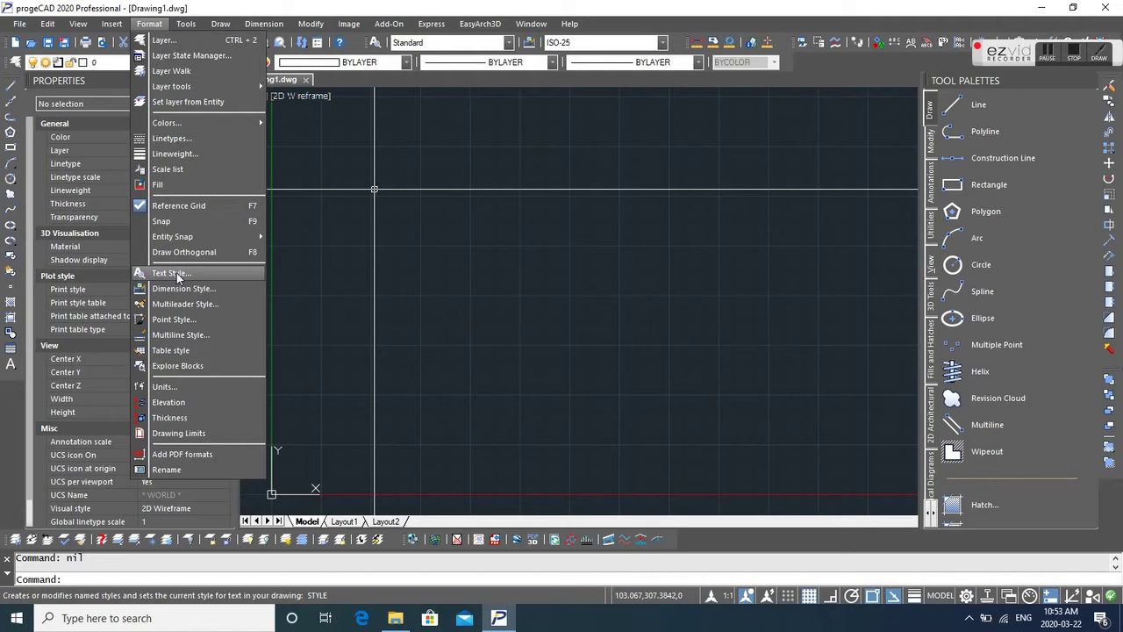
{"action": "left_click", "coordinate": [521, 303]}
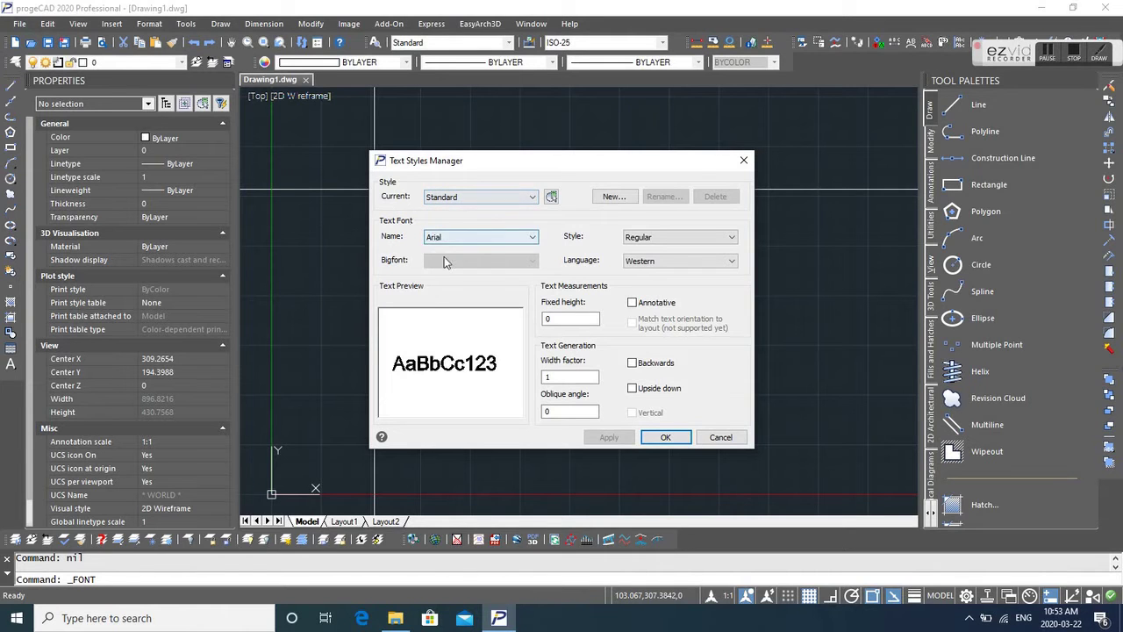
{"action": "left_click", "coordinate": [533, 238]}
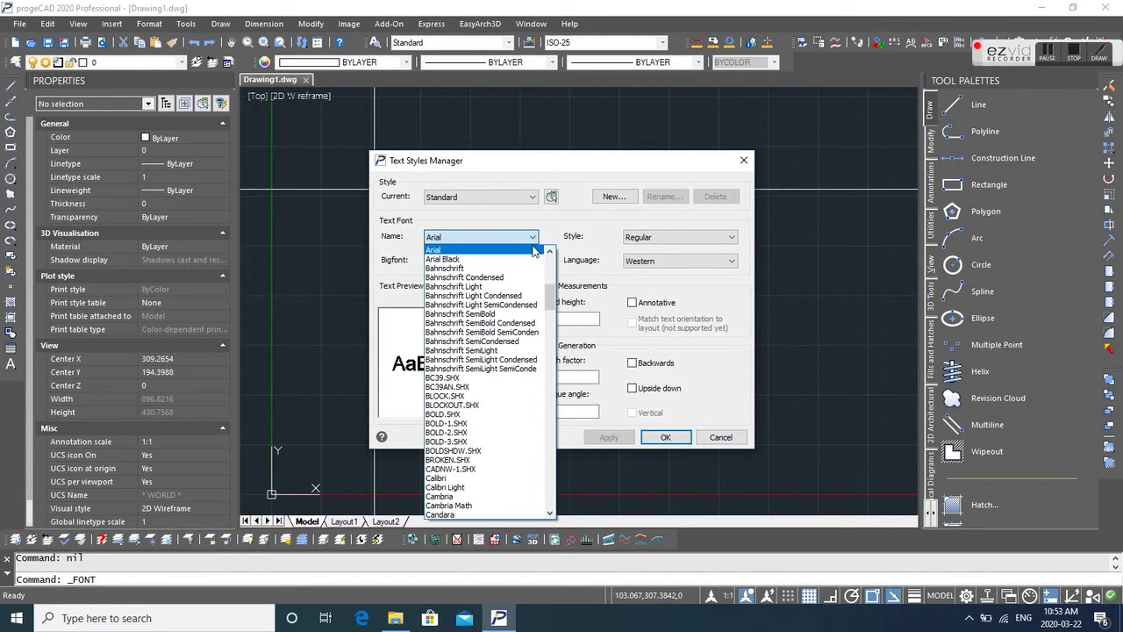
{"action": "left_click", "coordinate": [478, 252]}
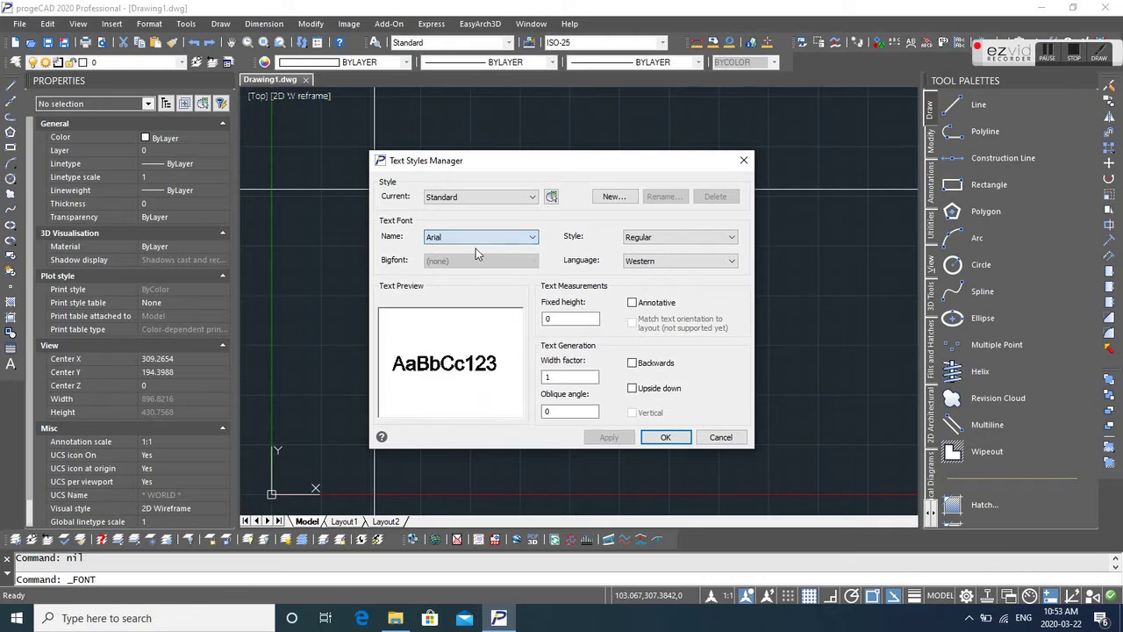
{"action": "double_click", "coordinate": [563, 318]}
{"action": "type", "text": "2.5"}
{"action": "left_click", "coordinate": [571, 376]}
{"action": "left_click", "coordinate": [569, 411]}
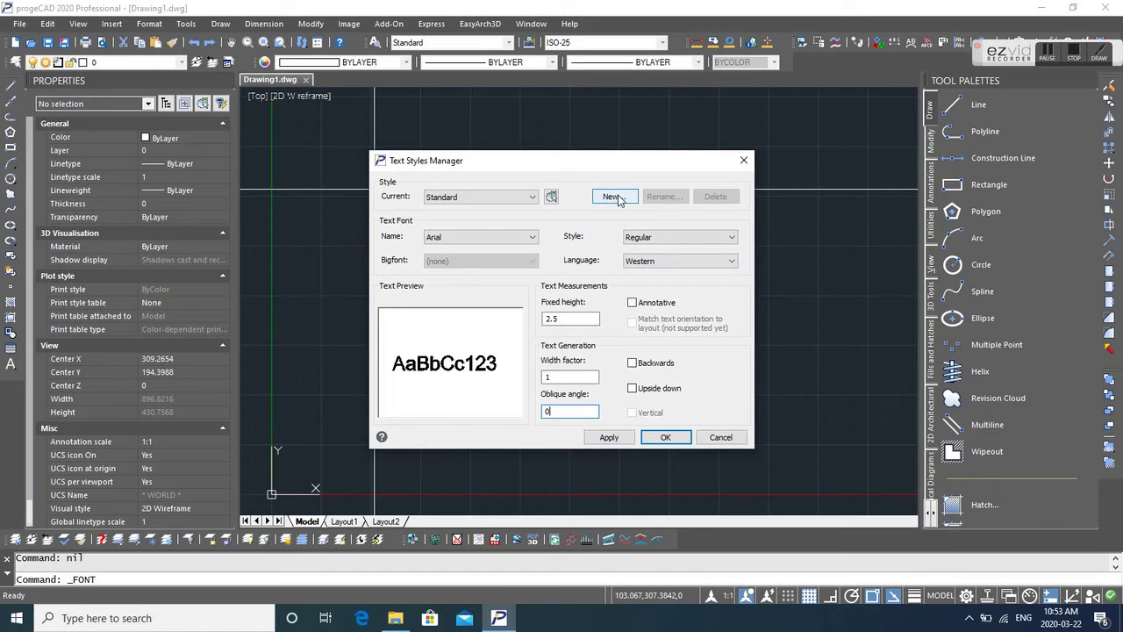
{"action": "left_click", "coordinate": [609, 437]}
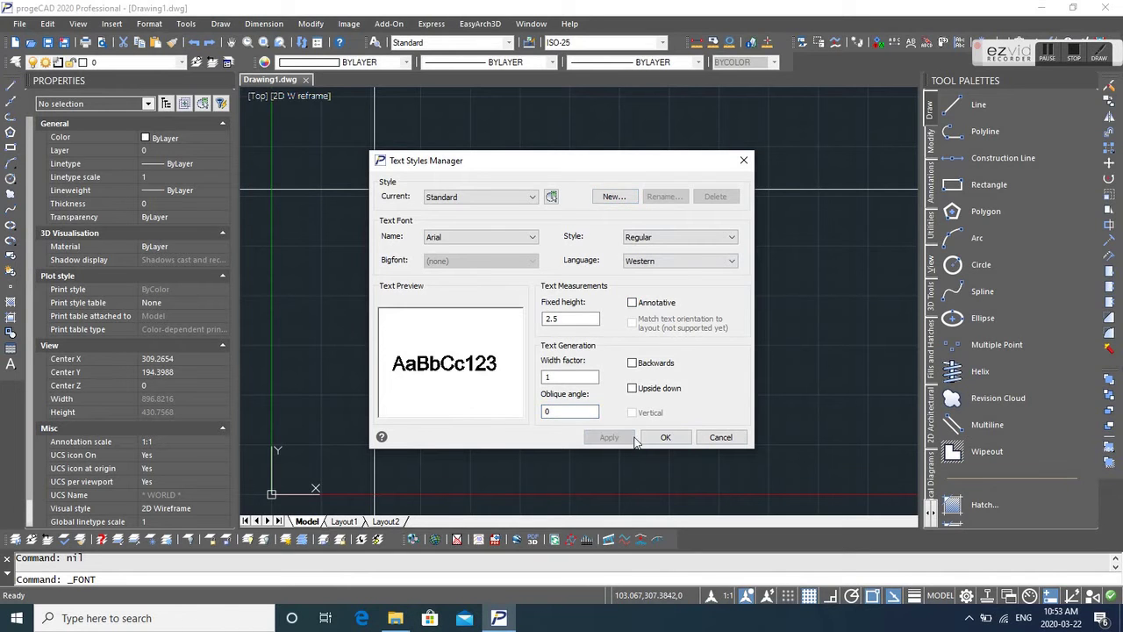
{"action": "left_click", "coordinate": [666, 437]}
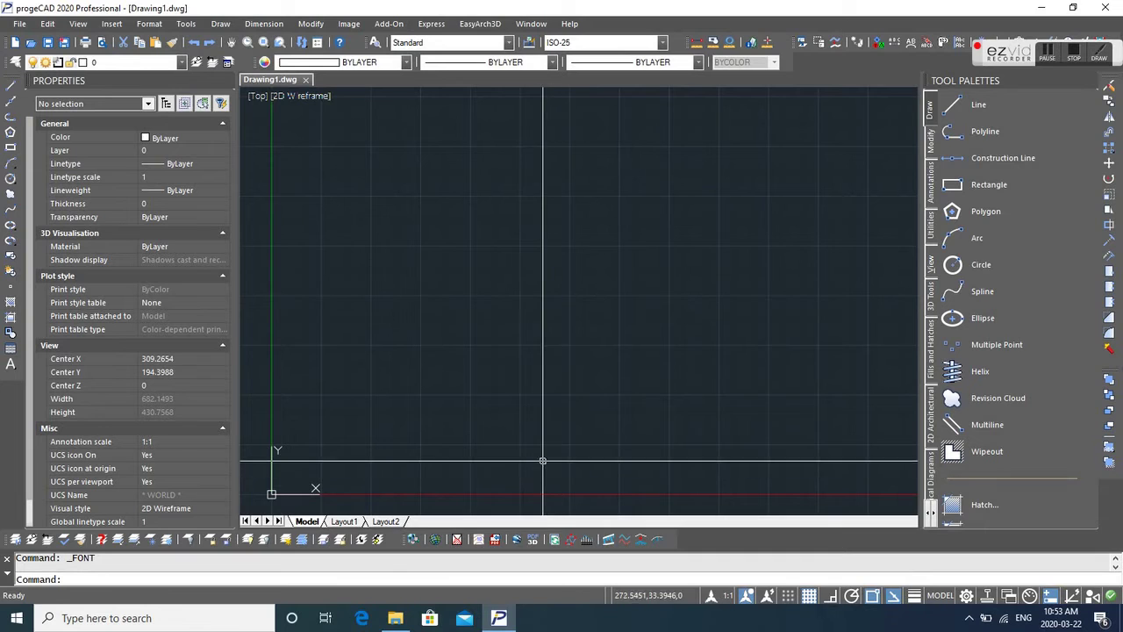
Step: Try to start the increment text routine with the commands txtinc and textinc
{"action": "type", "text": "te"}
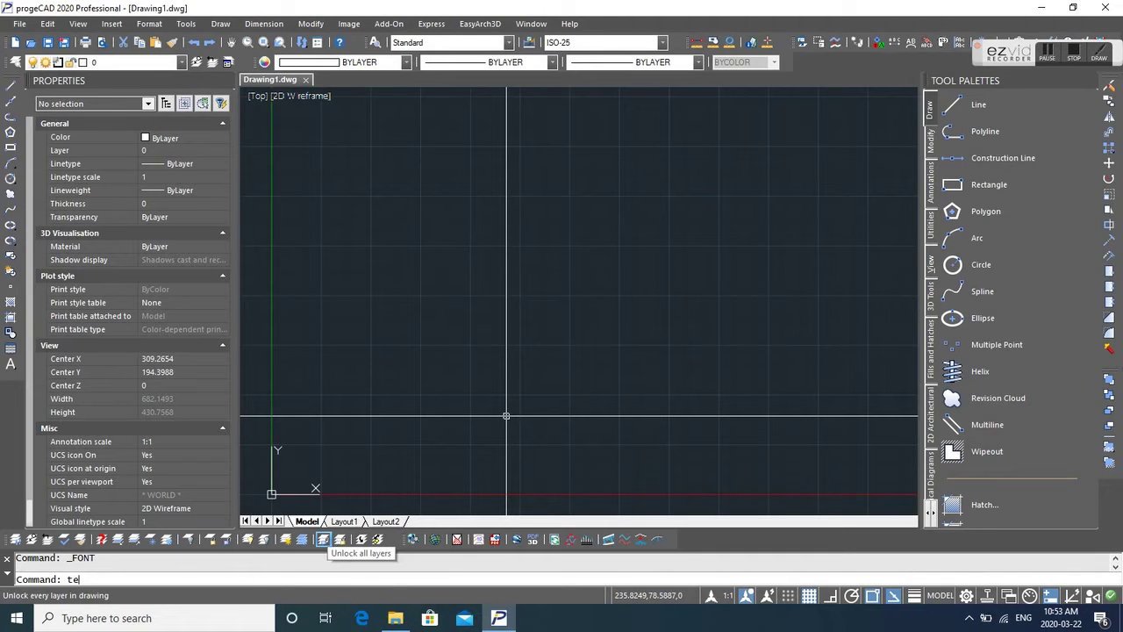
{"action": "key", "text": "BackSpace"}
{"action": "type", "text": "xtinc"}
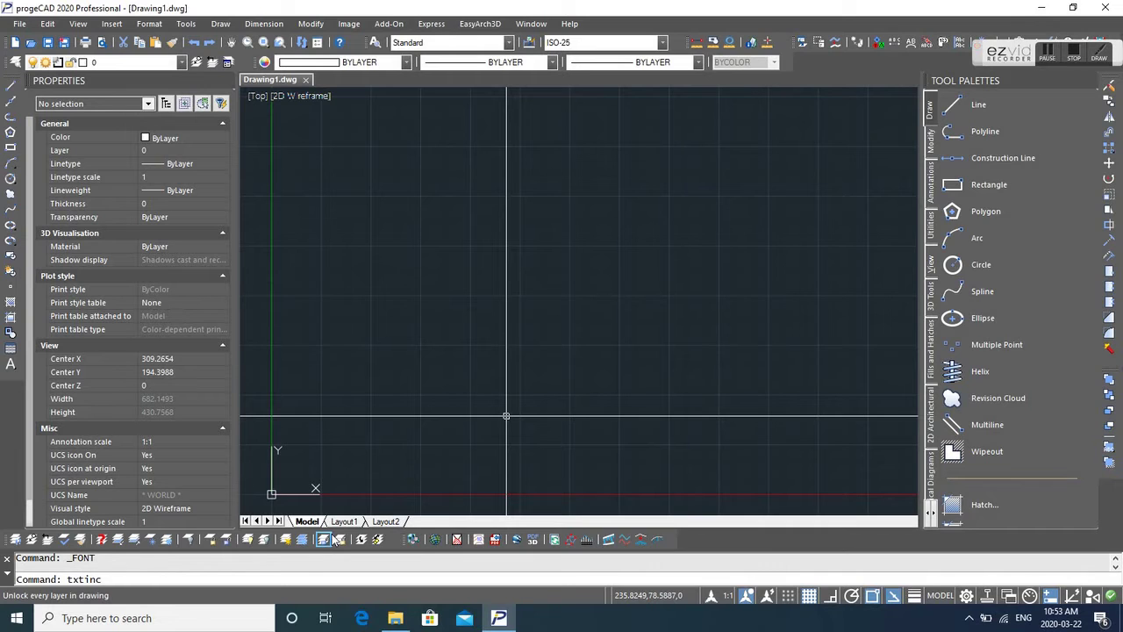
{"action": "key", "text": "Return"}
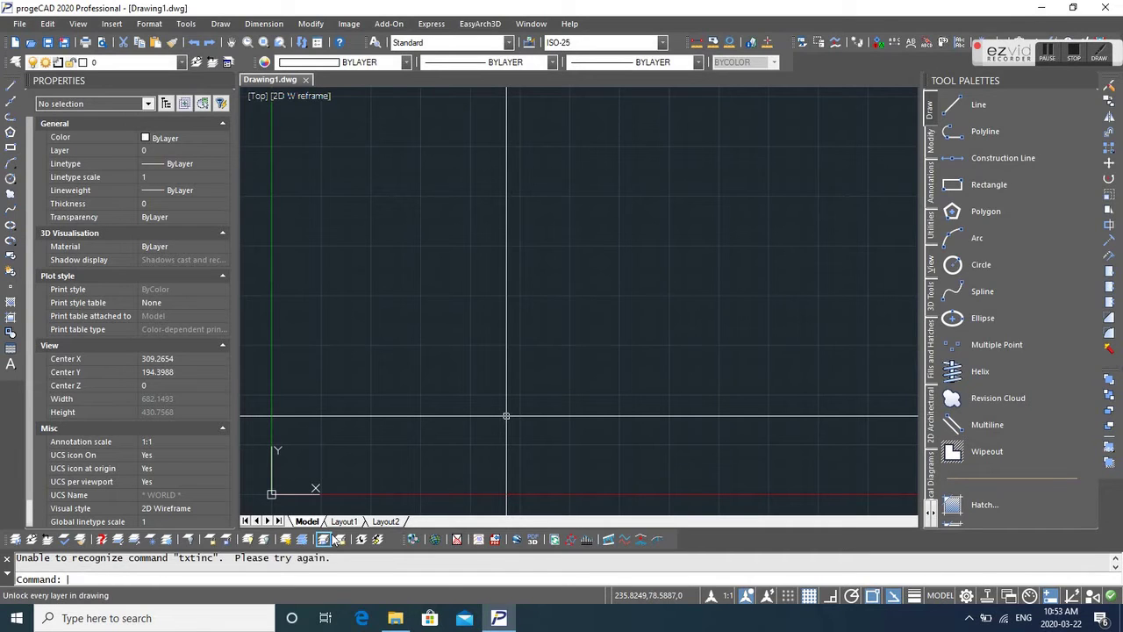
{"action": "type", "text": "textinc"}
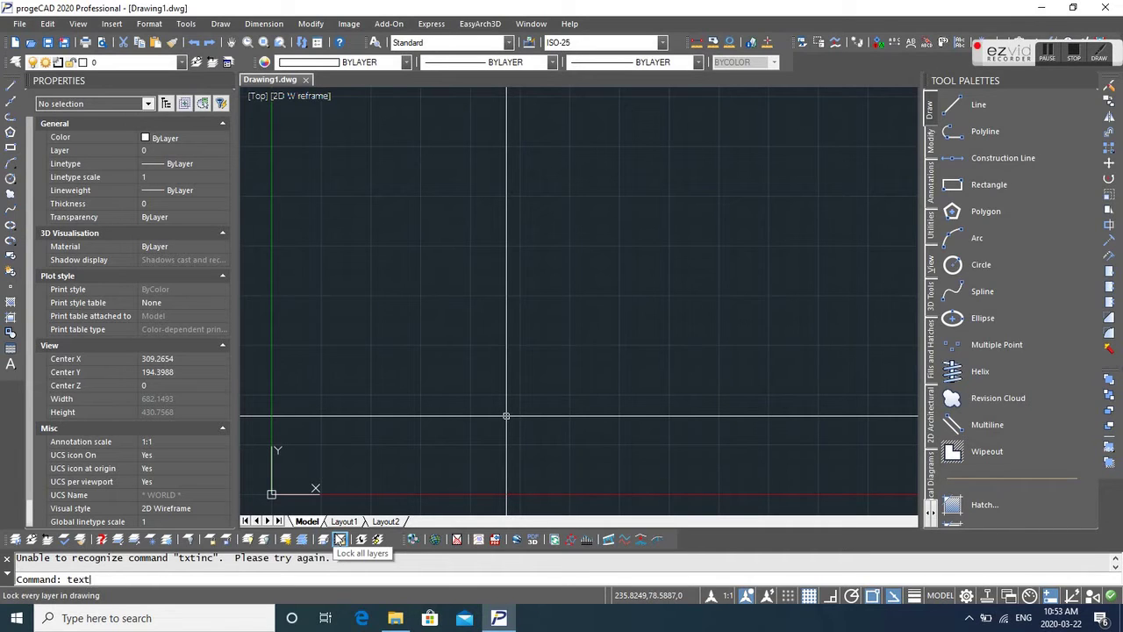
{"action": "key", "text": "Return"}
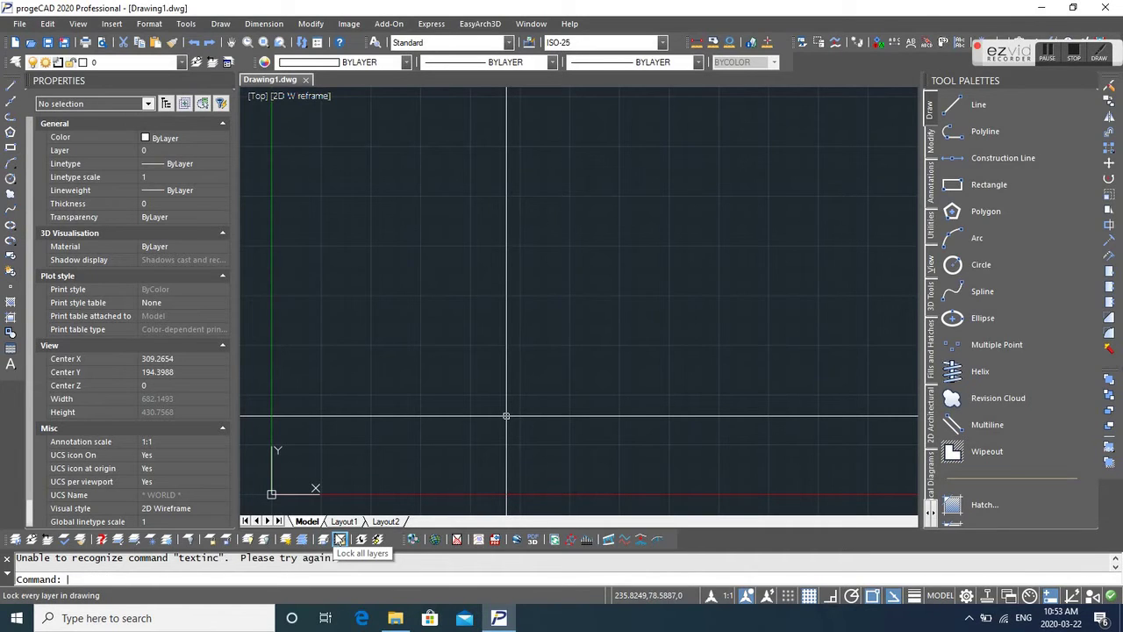
{"action": "type", "text": "````"}
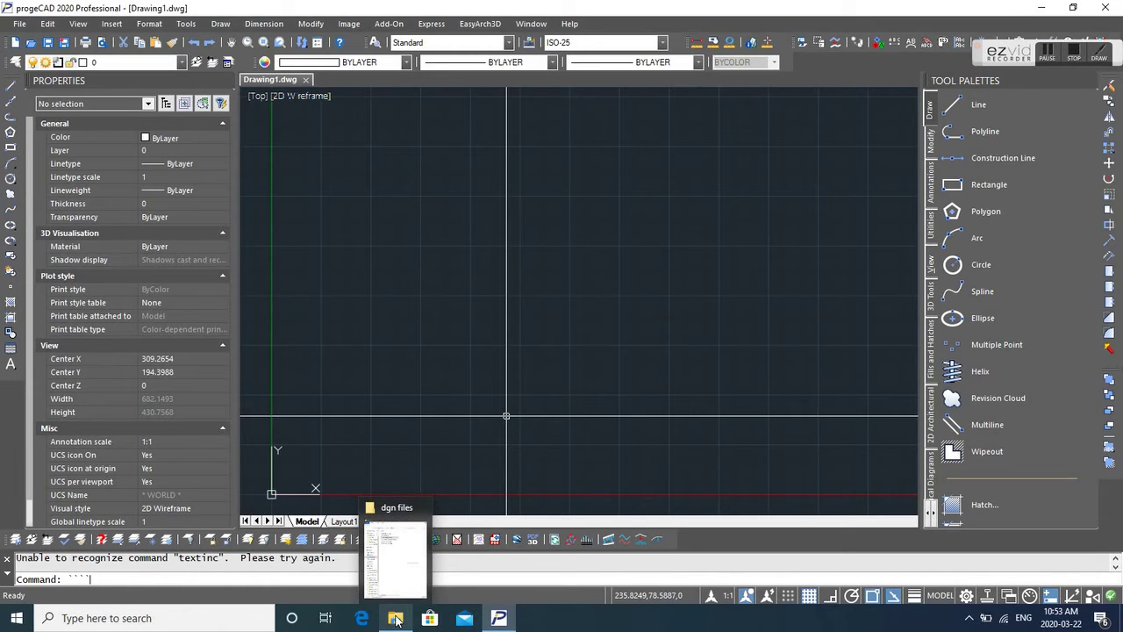
Step: Load Increment Text.lsp again from the dgn files folder to check its command names, and close the instructions
{"action": "left_click", "coordinate": [396, 619]}
{"action": "left_click", "coordinate": [783, 142]}
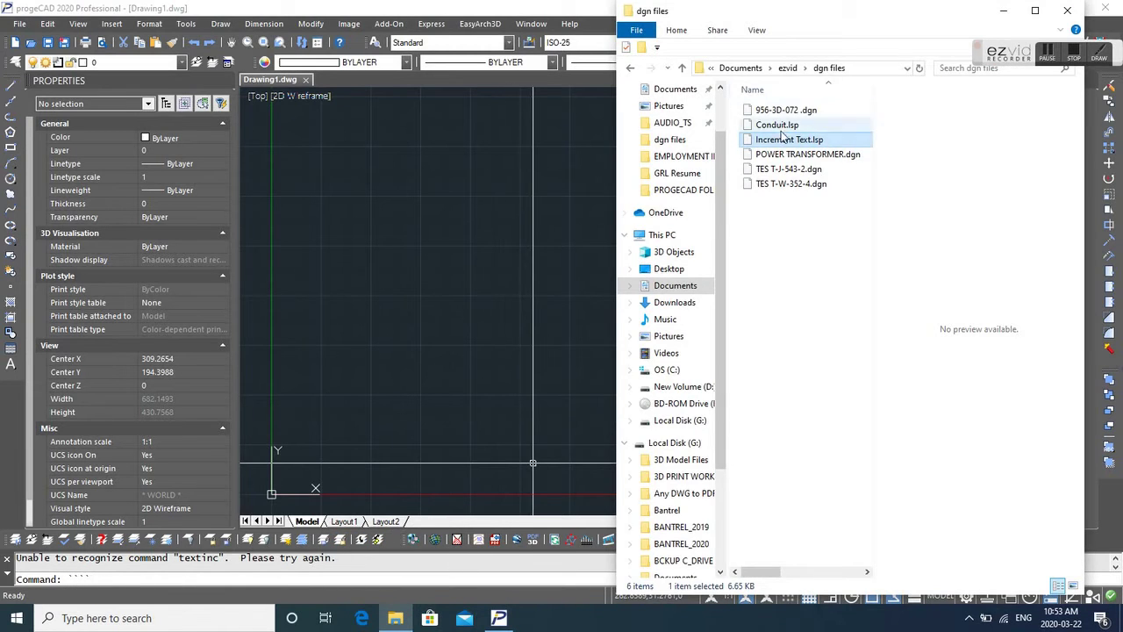
{"action": "left_click_drag", "start_coordinate": [783, 144], "coordinate": [495, 259]}
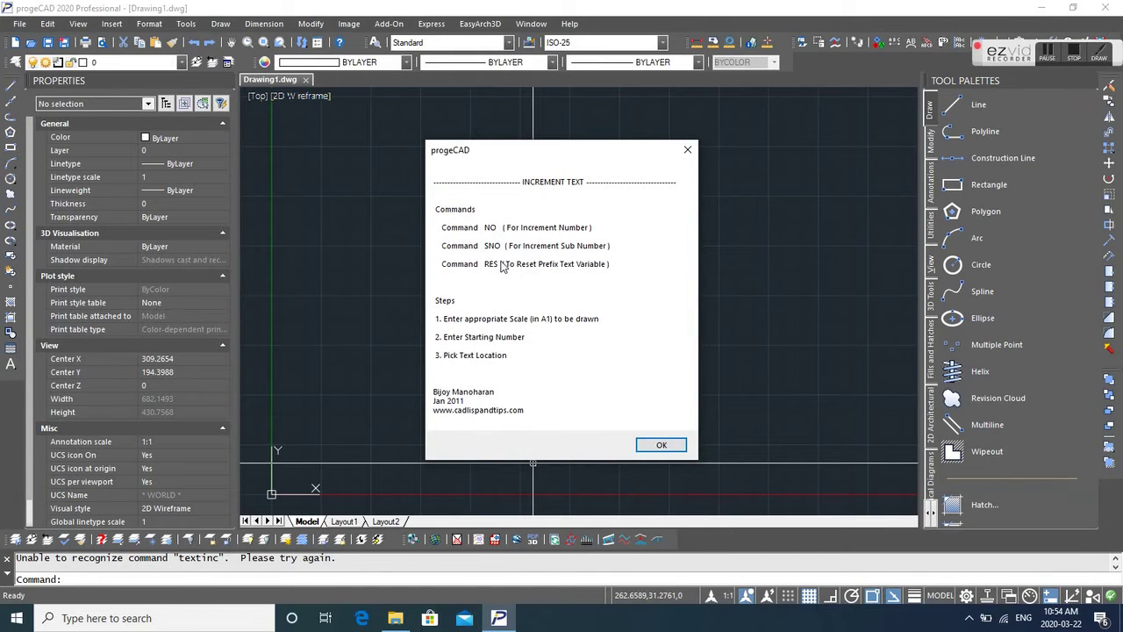
{"action": "left_click", "coordinate": [662, 445]}
Step: Run the NO increment number command with scale 1, prefix text "E:" and starting number 0
{"action": "type", "text": "no"}
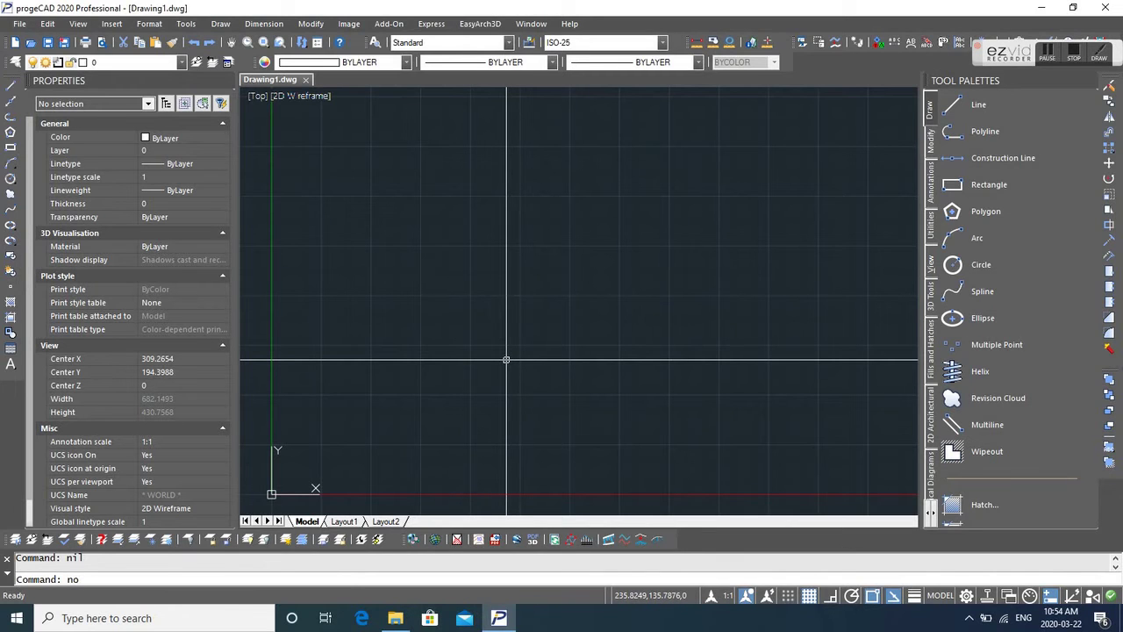
{"action": "key", "text": "Return"}
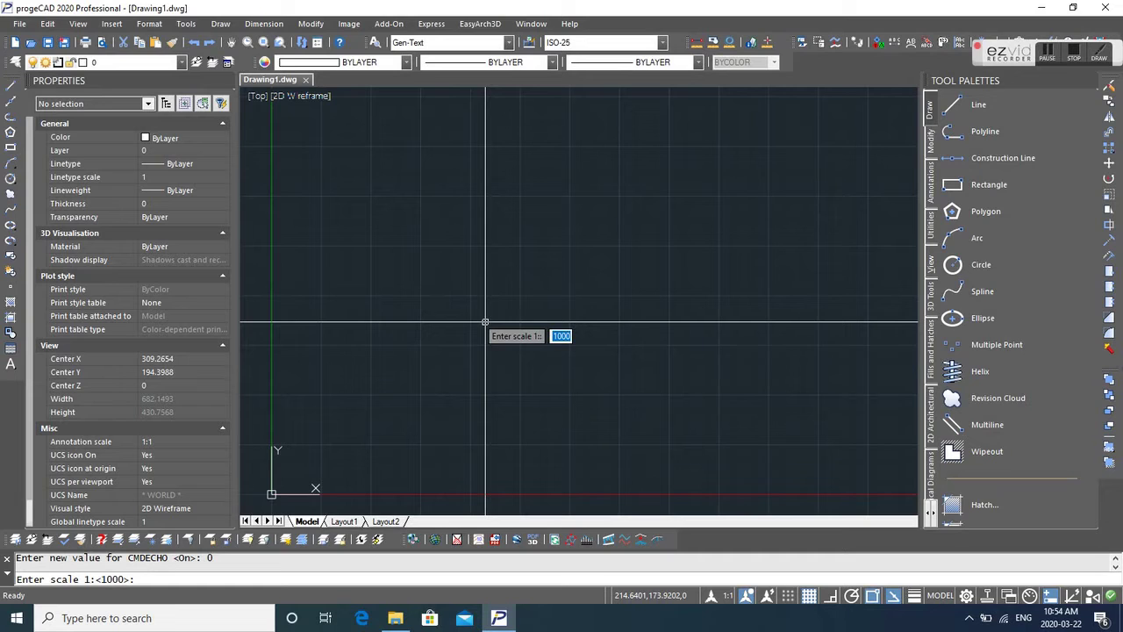
{"action": "type", "text": "1"}
{"action": "key", "text": "Return"}
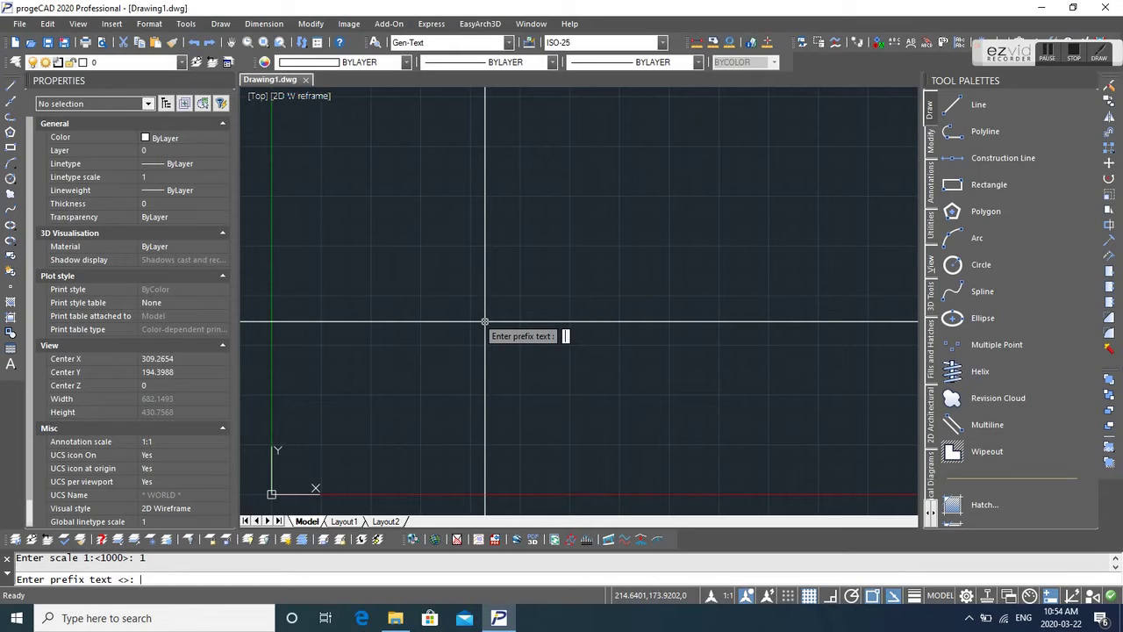
{"action": "type", "text": "E:"}
{"action": "key", "text": "Return"}
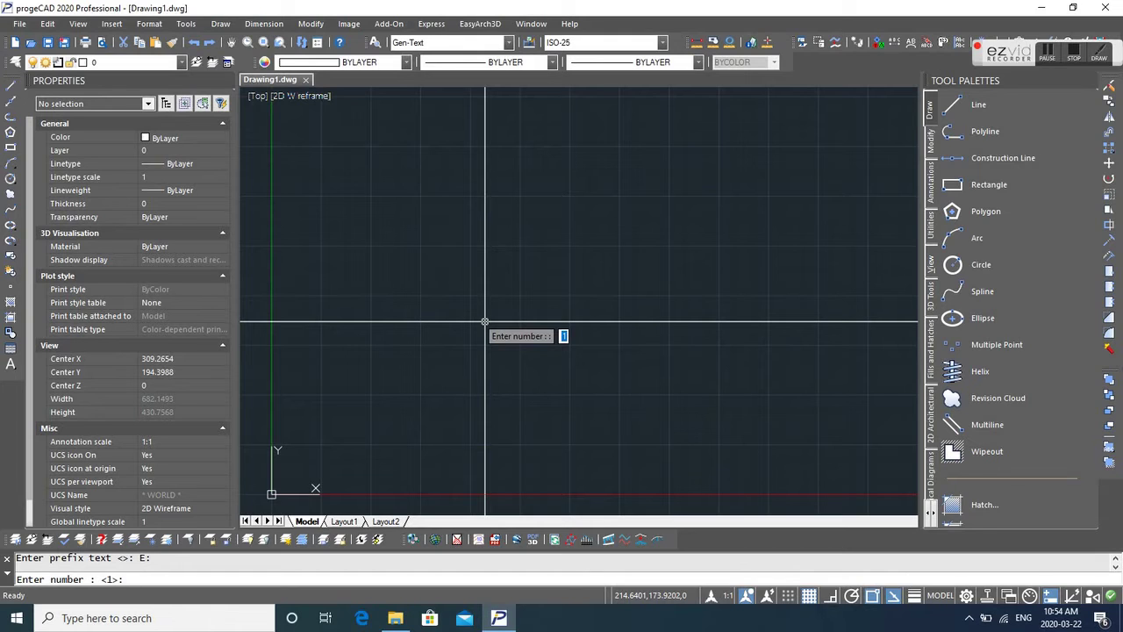
{"action": "type", "text": "0"}
{"action": "key", "text": "Return"}
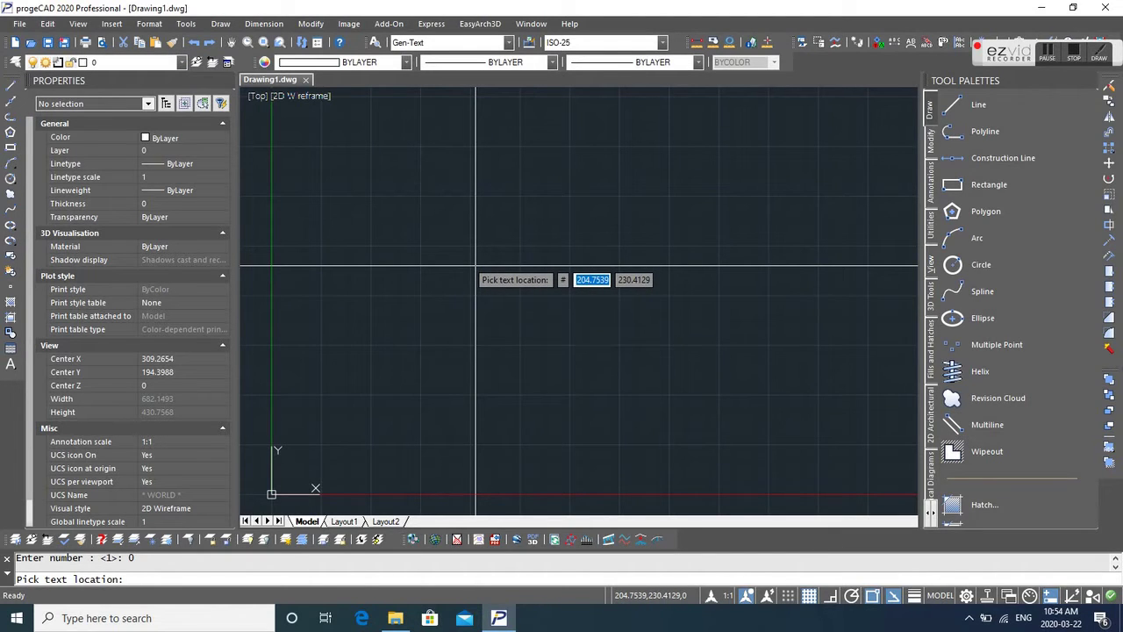
Step: Place two incremented number texts, one at 0,0 and one at the relative location @0,0
{"action": "type", "text": "0"}
{"action": "key", "text": "Tab"}
{"action": "type", "text": "0"}
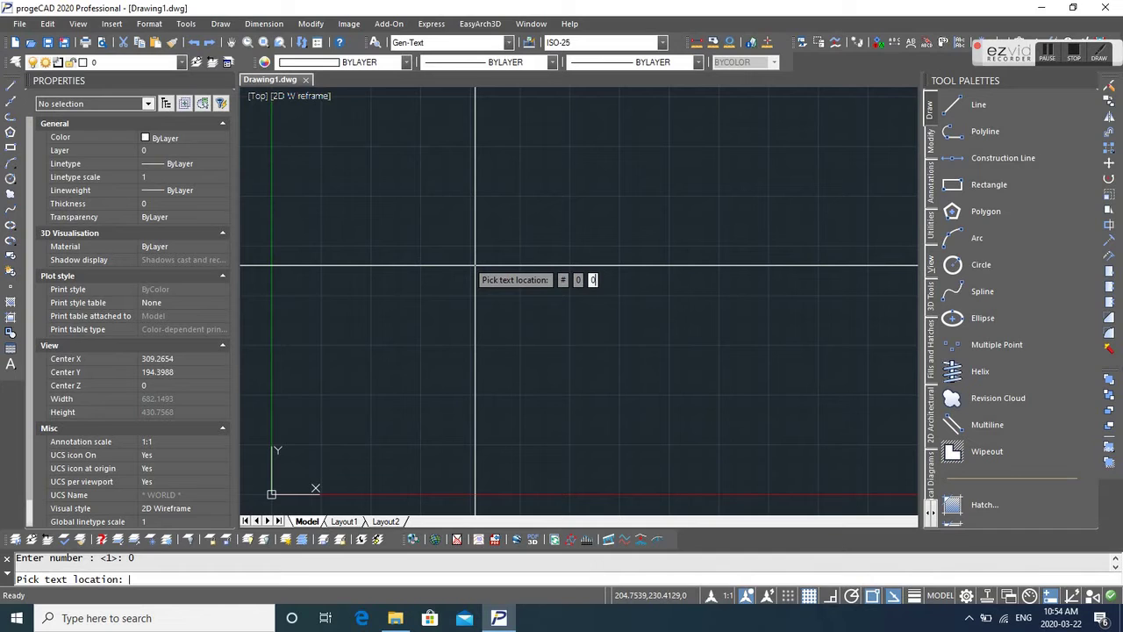
{"action": "key", "text": "Return"}
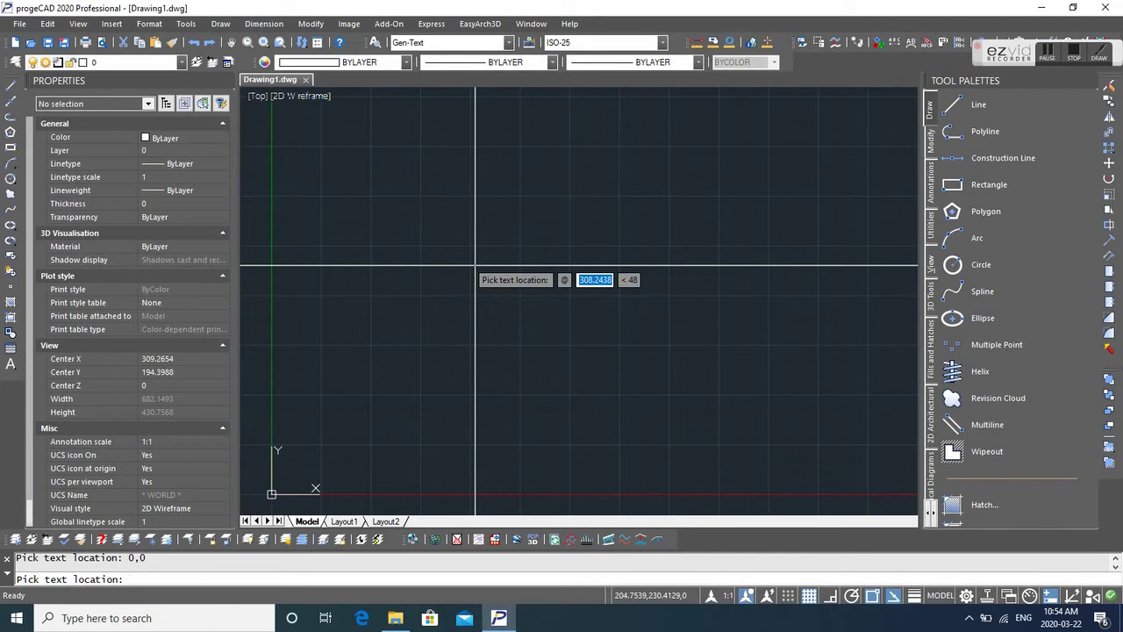
{"action": "type", "text": "0,0"}
{"action": "key", "text": "Return"}
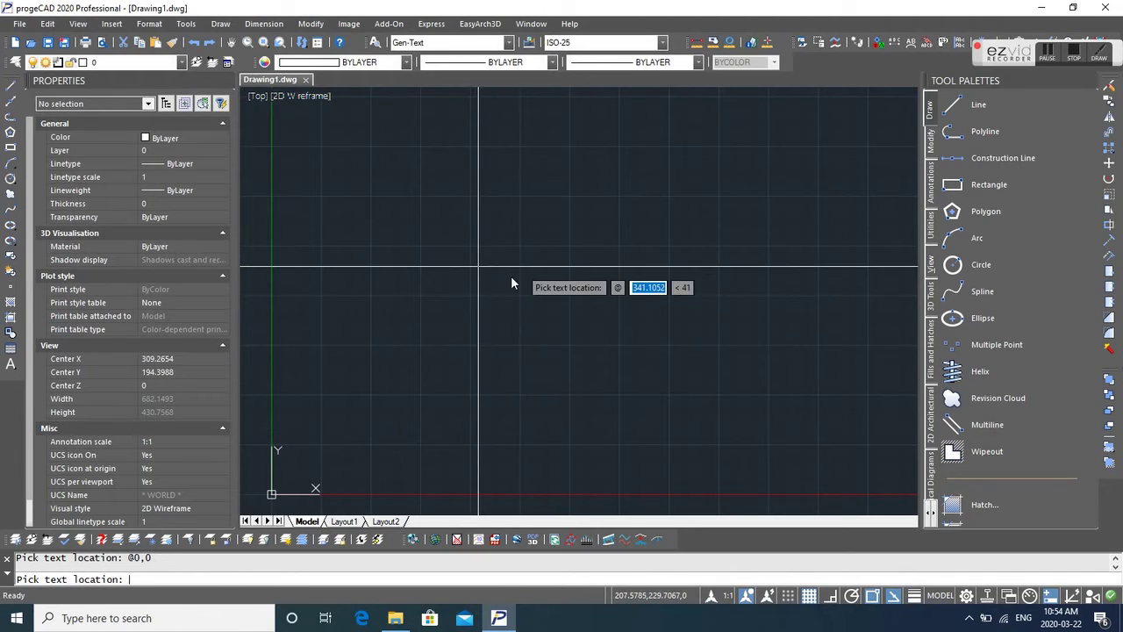
Step: Turn on snap and end the numbering command
{"action": "key", "text": "F9"}
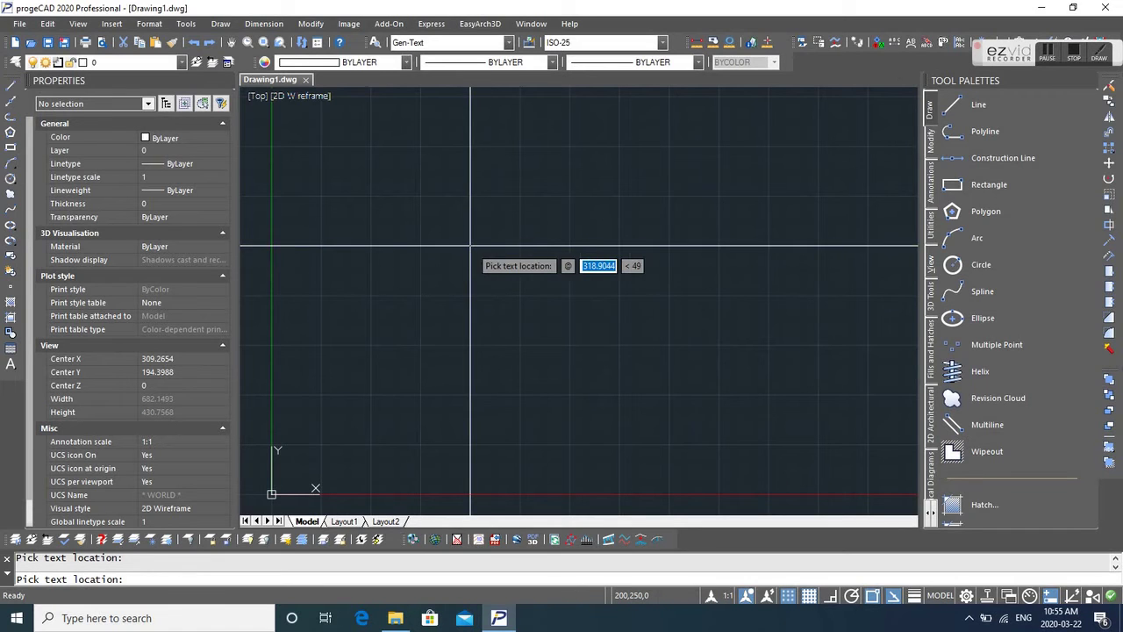
{"action": "scroll", "coordinate": [485, 249], "scroll_direction": "up", "scroll_amount": 3}
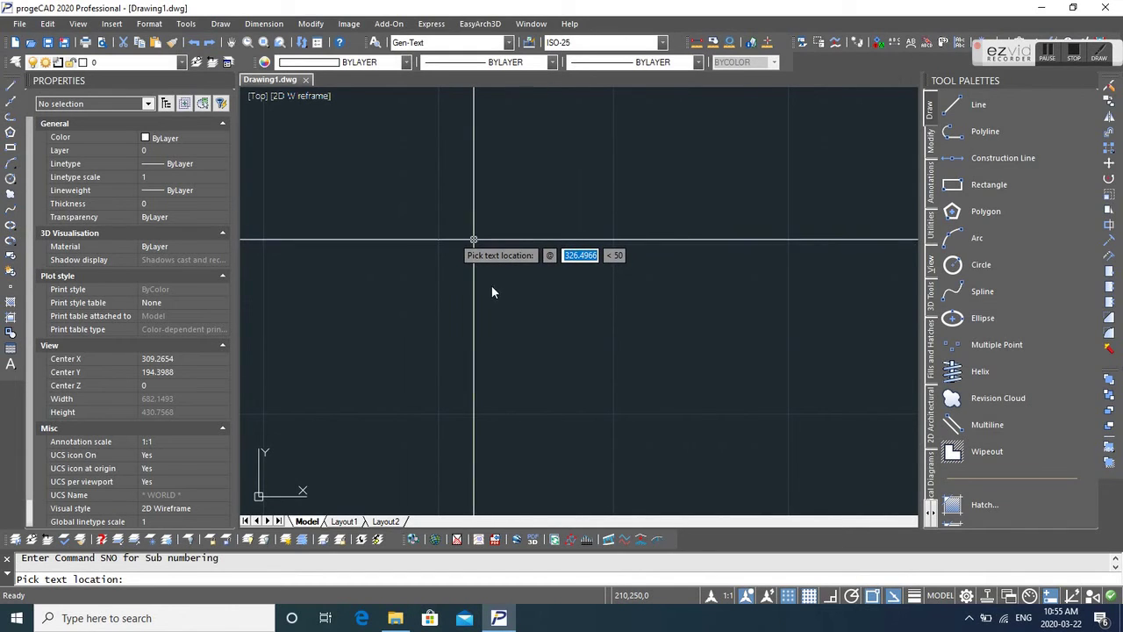
{"action": "scroll", "coordinate": [477, 238], "scroll_direction": "up", "scroll_amount": 5}
{"action": "key", "text": "Escape"}
Step: Draw a diagonal line from the origin up into the negative X side of the drawing
{"action": "type", "text": "l"}
{"action": "key", "text": "Return"}
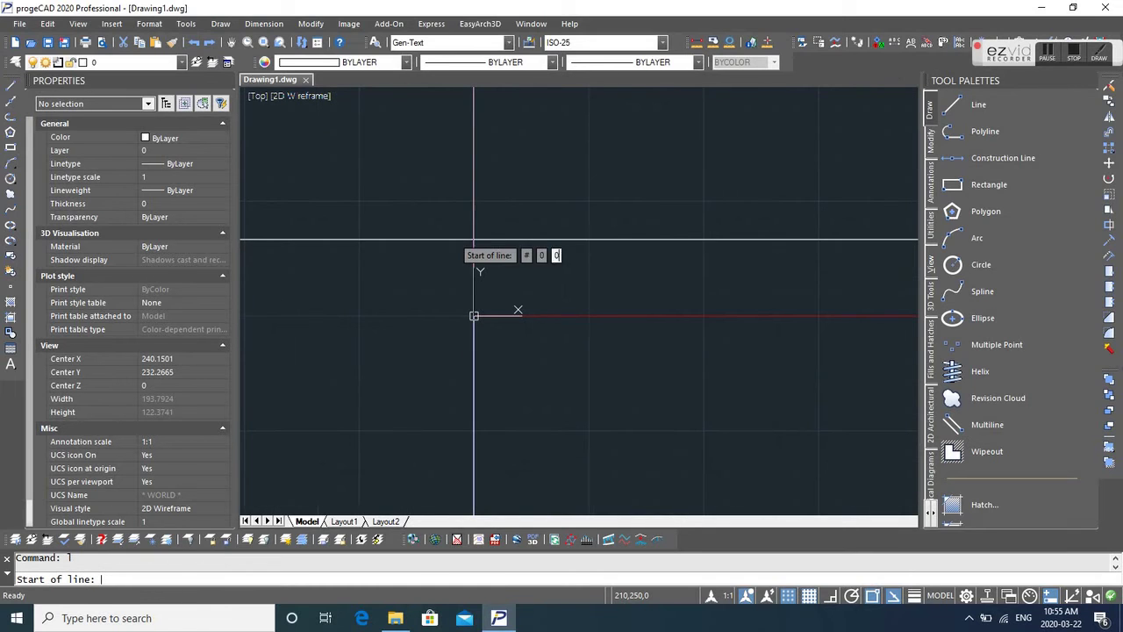
{"action": "left_click", "coordinate": [474, 316]}
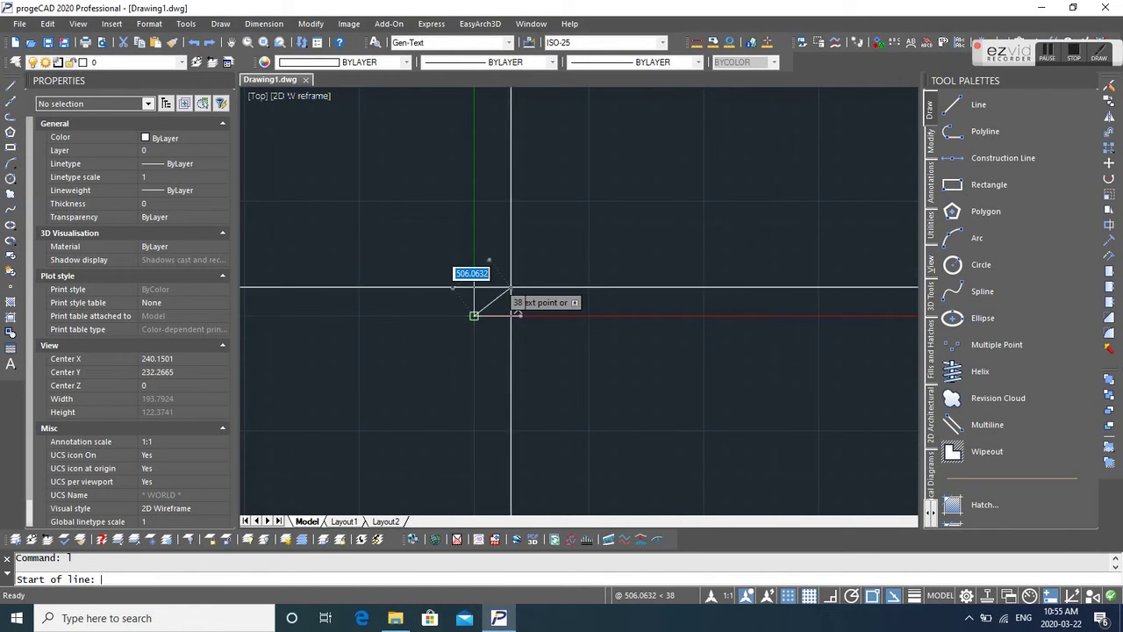
{"action": "left_click", "coordinate": [350, 201]}
{"action": "key", "text": "Escape"}
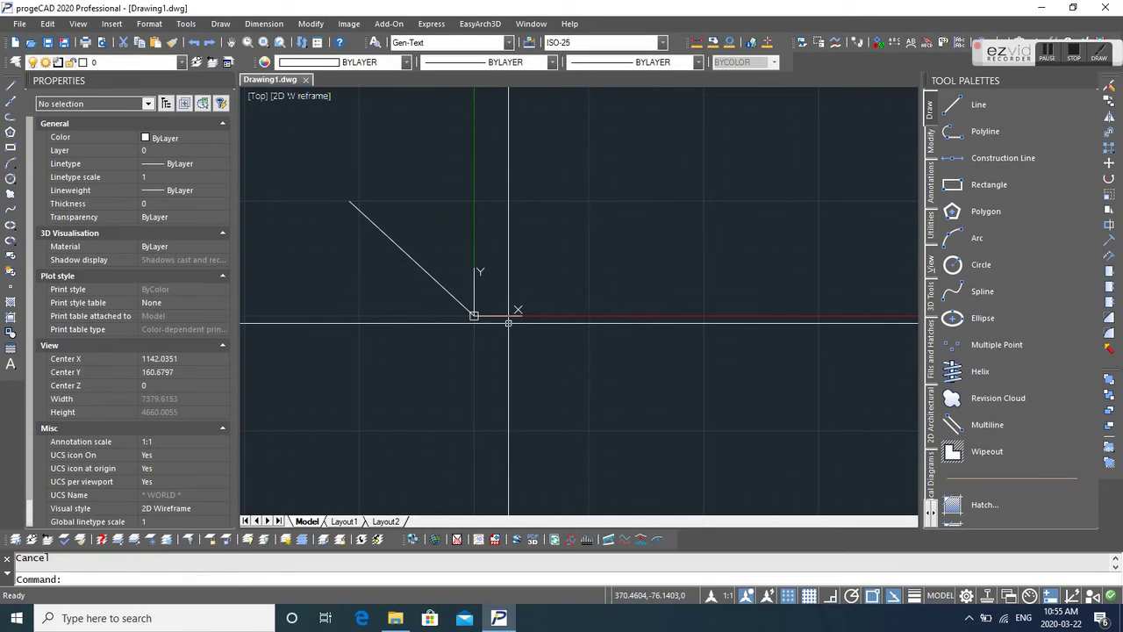
Step: Set up a rectangular array with 1 row, 20 columns and a column offset of 50
{"action": "type", "text": "ar"}
{"action": "key", "text": "Return"}
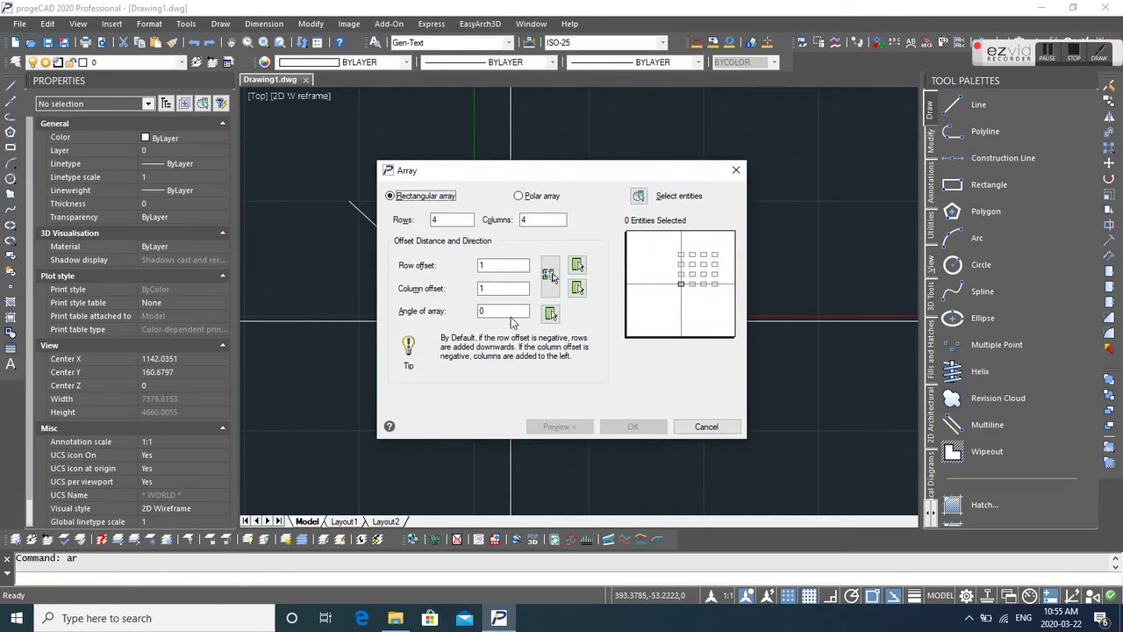
{"action": "double_click", "coordinate": [518, 219]}
{"action": "type", "text": "20"}
{"action": "key", "text": "Tab"}
{"action": "left_click_drag", "start_coordinate": [446, 220], "coordinate": [405, 218]}
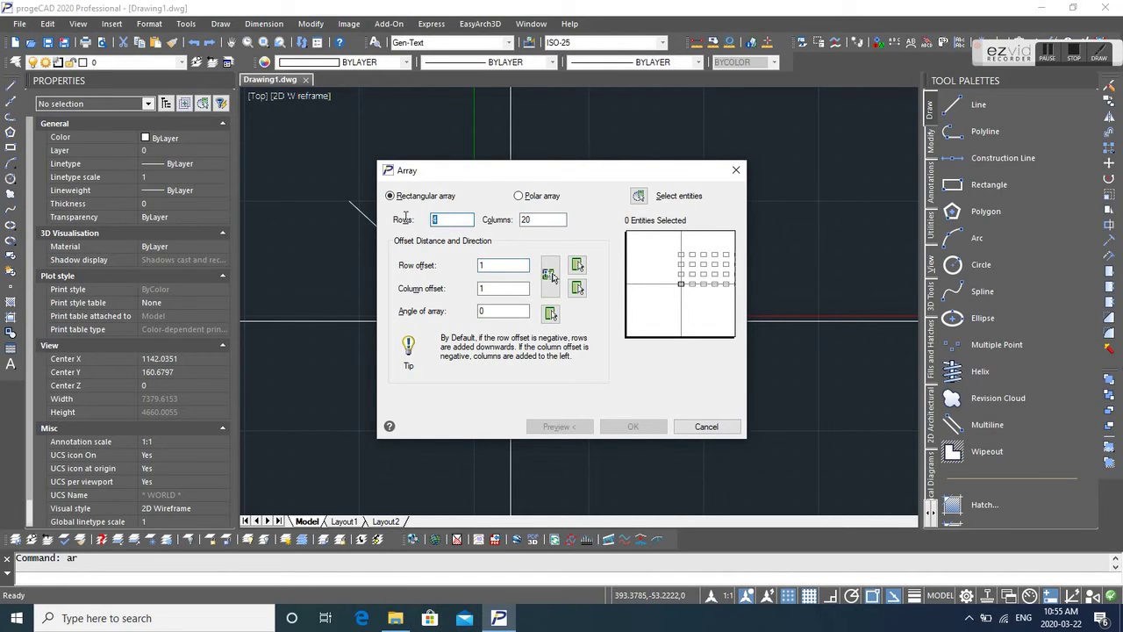
{"action": "type", "text": "1"}
{"action": "key", "text": "Tab"}
{"action": "double_click", "coordinate": [501, 289]}
{"action": "type", "text": "50"}
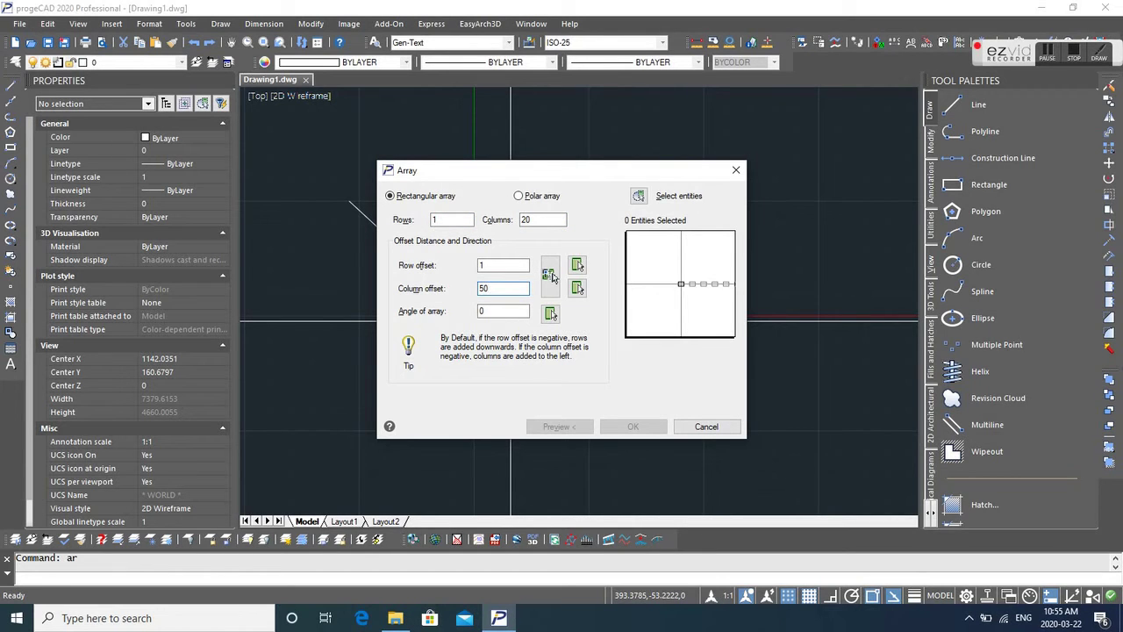
Step: Choose the diagonal line as the entity for the array
{"action": "left_click", "coordinate": [638, 196]}
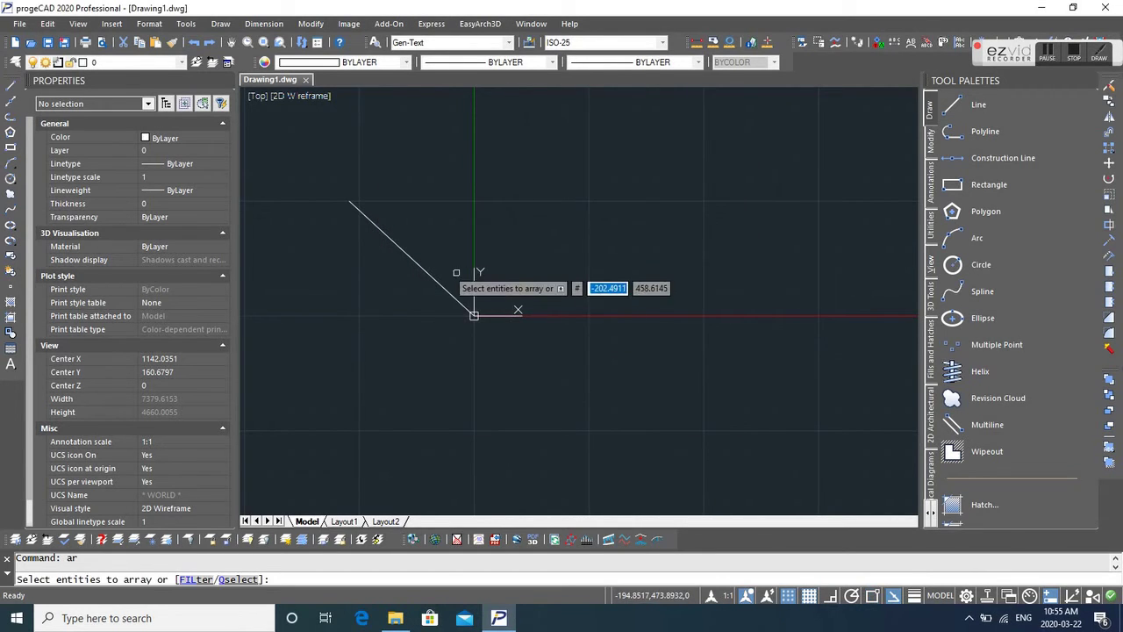
{"action": "left_click", "coordinate": [474, 313]}
{"action": "key", "text": "Return"}
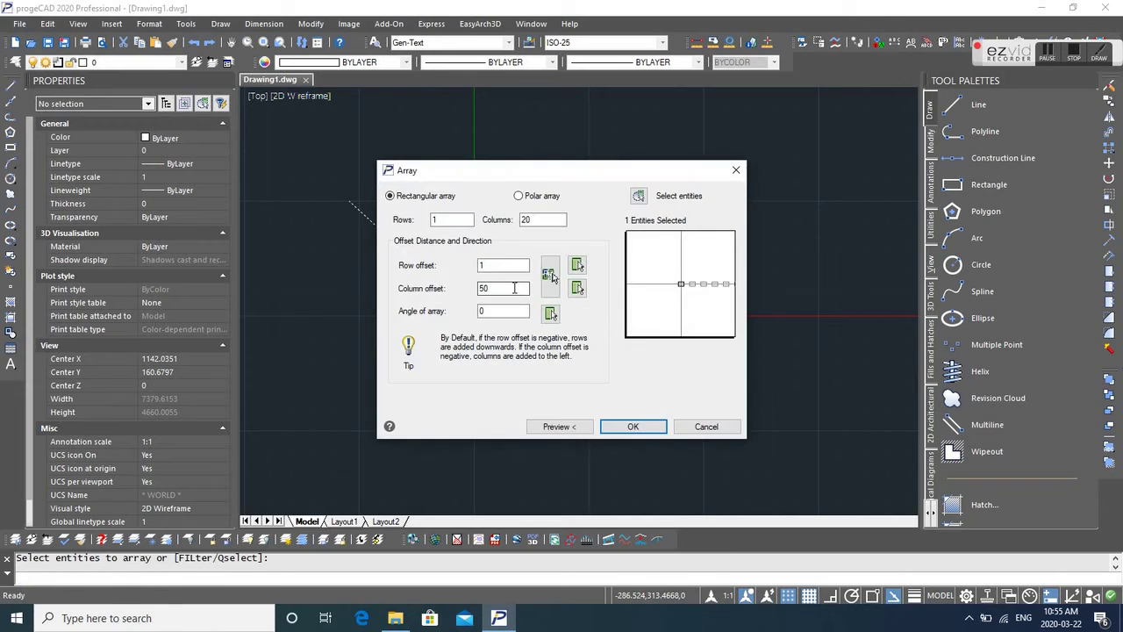
Step: Create the array of diagonal lines and zoom in on their lower ends along the X axis
{"action": "left_click", "coordinate": [594, 426]}
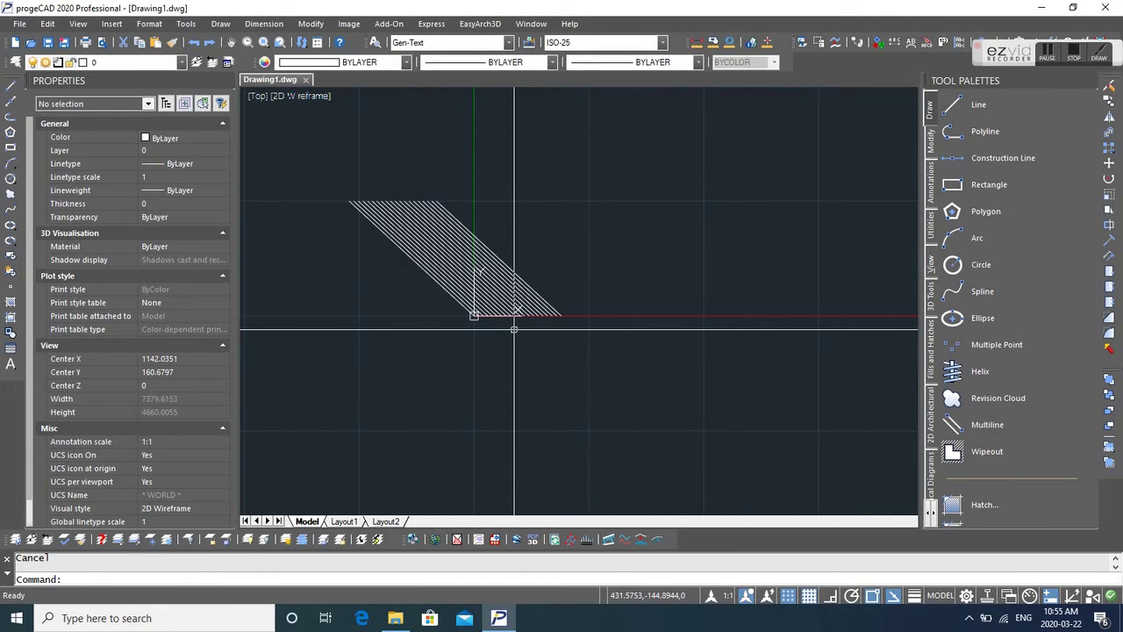
{"action": "type", "text": "z"}
{"action": "key", "text": "Return"}
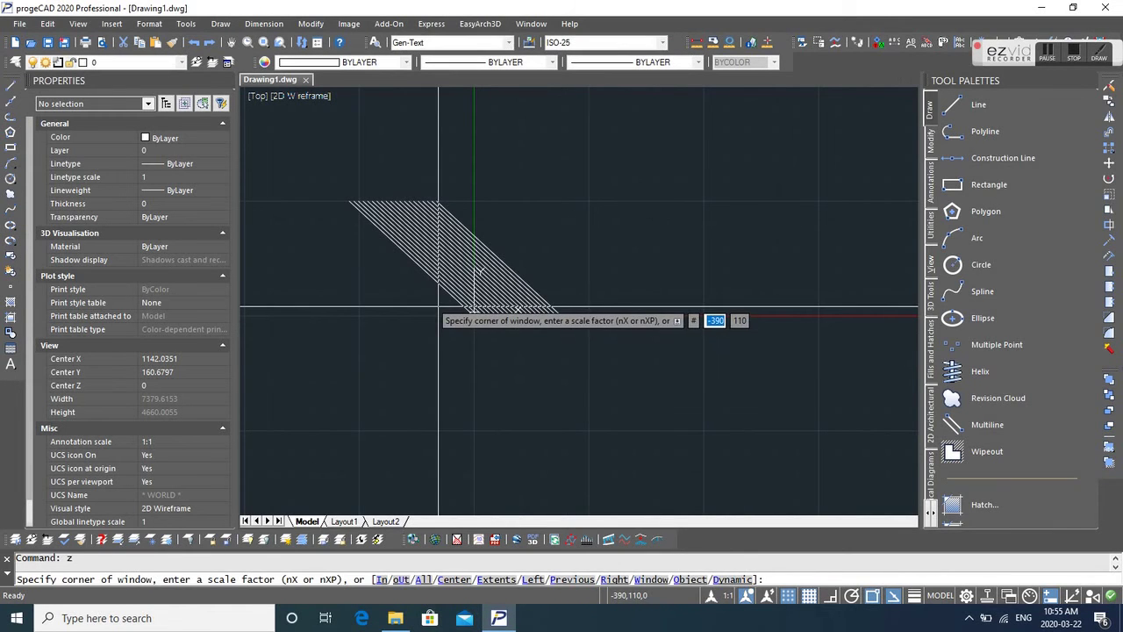
{"action": "left_click", "coordinate": [439, 307]}
{"action": "left_click", "coordinate": [576, 333]}
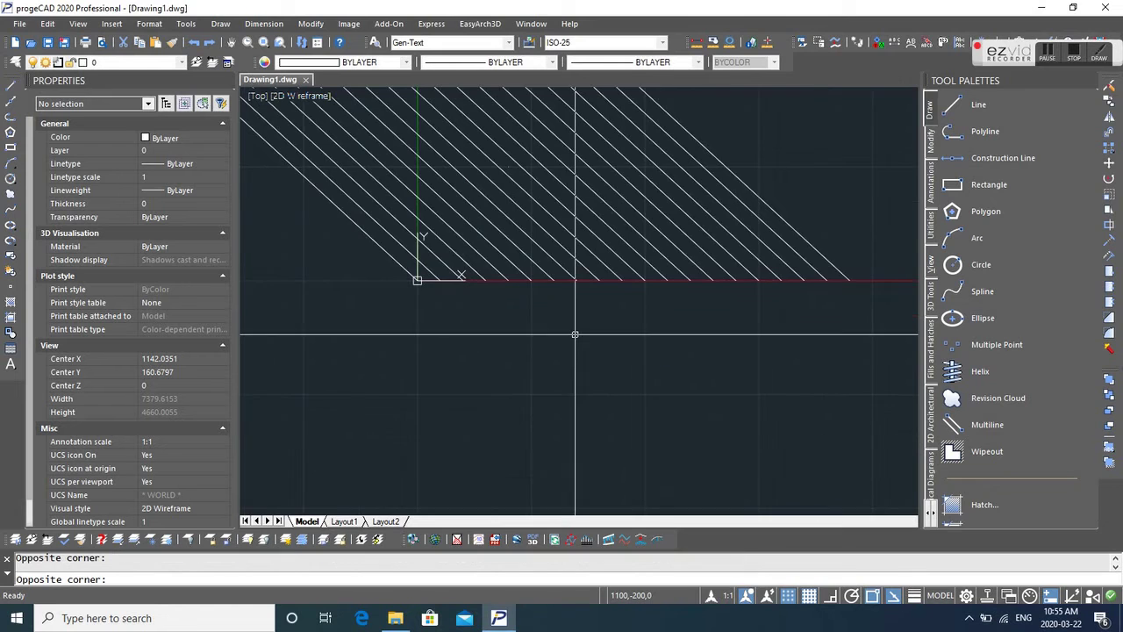
Step: Run the numbering command at scale 1 with prefix E: from number 0, labelling the lower ends of the first two lines from the origin
{"action": "type", "text": "no"}
{"action": "key", "text": "Return"}
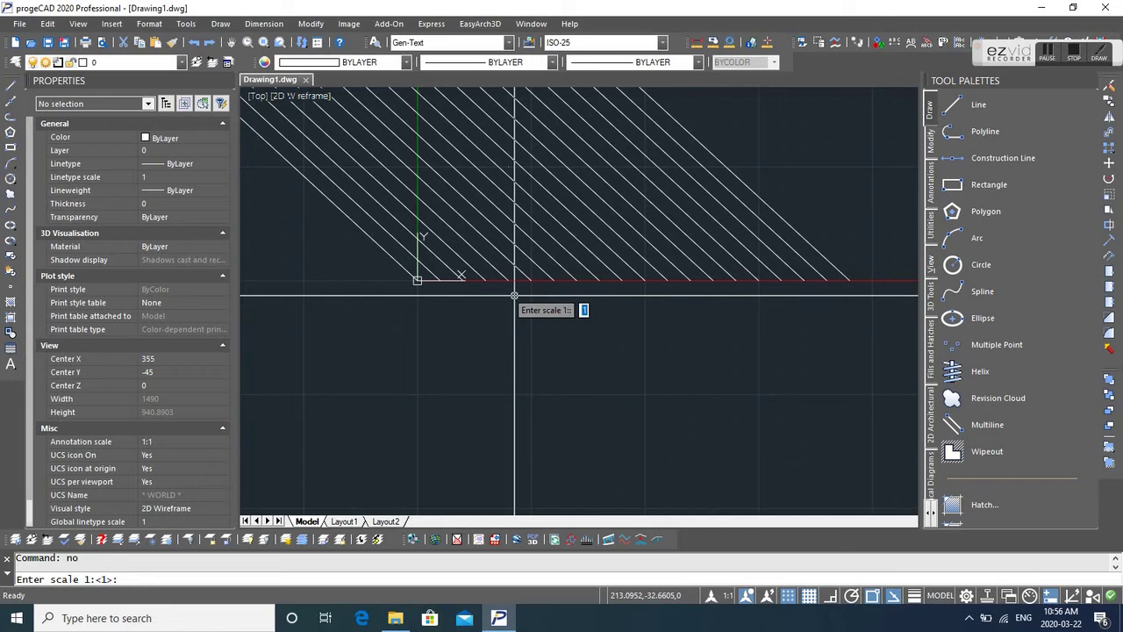
{"action": "key", "text": "Return"}
{"action": "key", "text": "Return"}
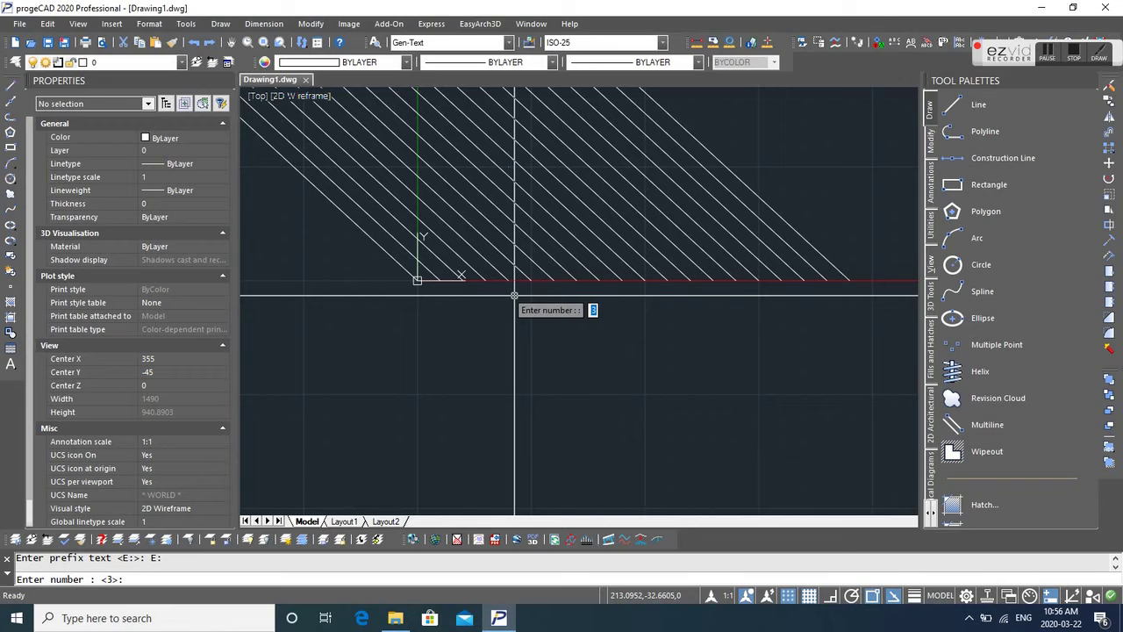
{"action": "type", "text": "0"}
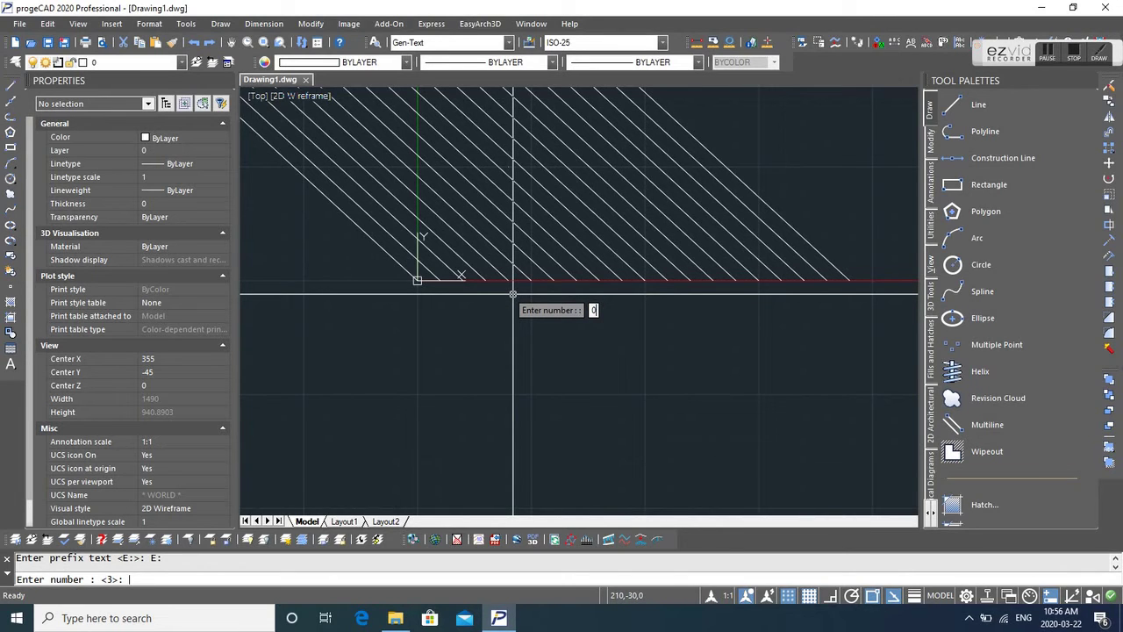
{"action": "key", "text": "Return"}
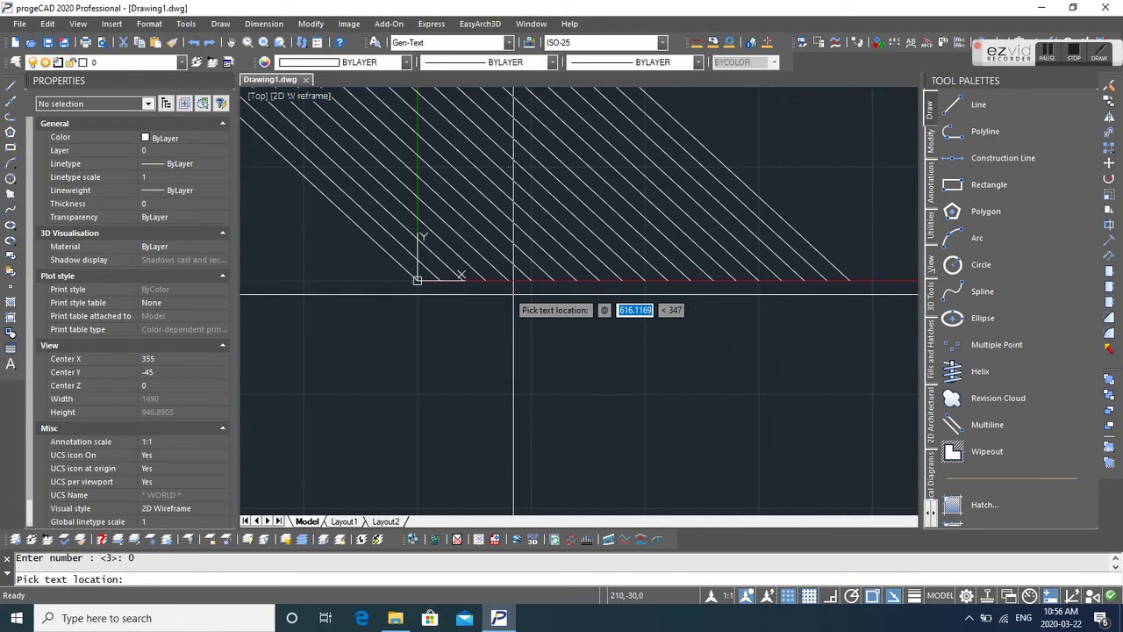
{"action": "left_click", "coordinate": [418, 281]}
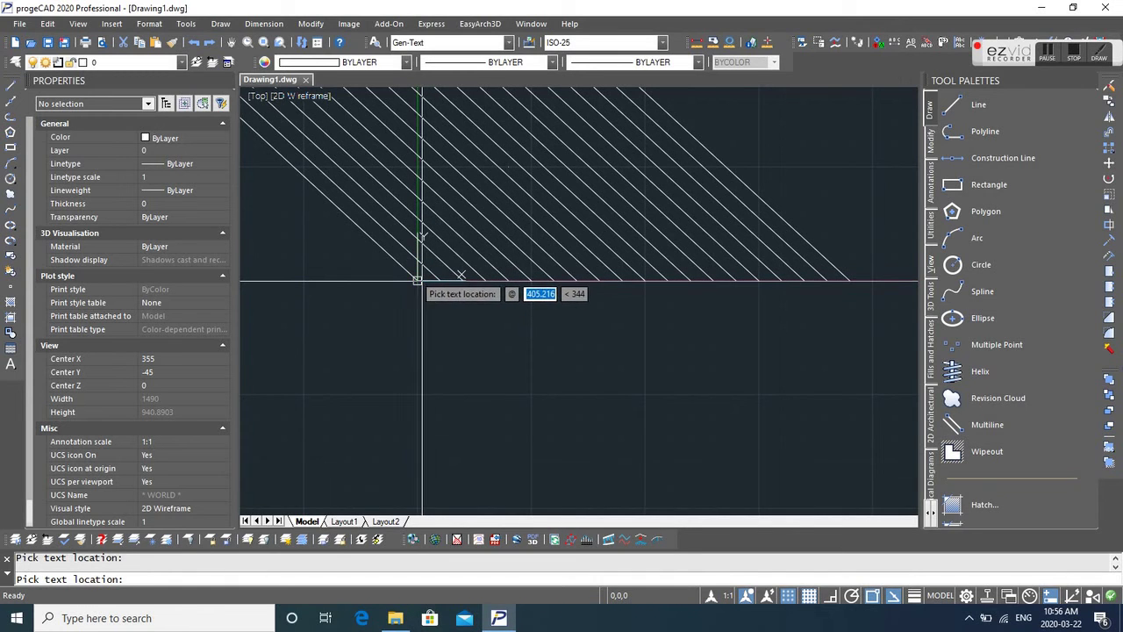
{"action": "scroll", "coordinate": [427, 281], "scroll_direction": "up", "scroll_amount": 1}
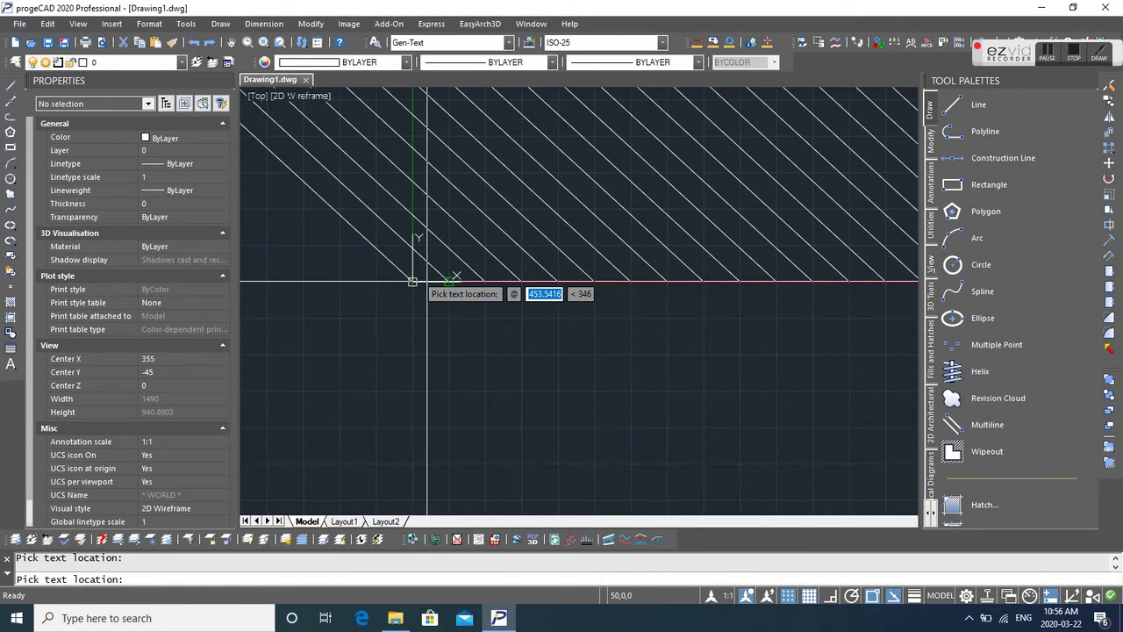
{"action": "scroll", "coordinate": [427, 280], "scroll_direction": "up", "scroll_amount": 1}
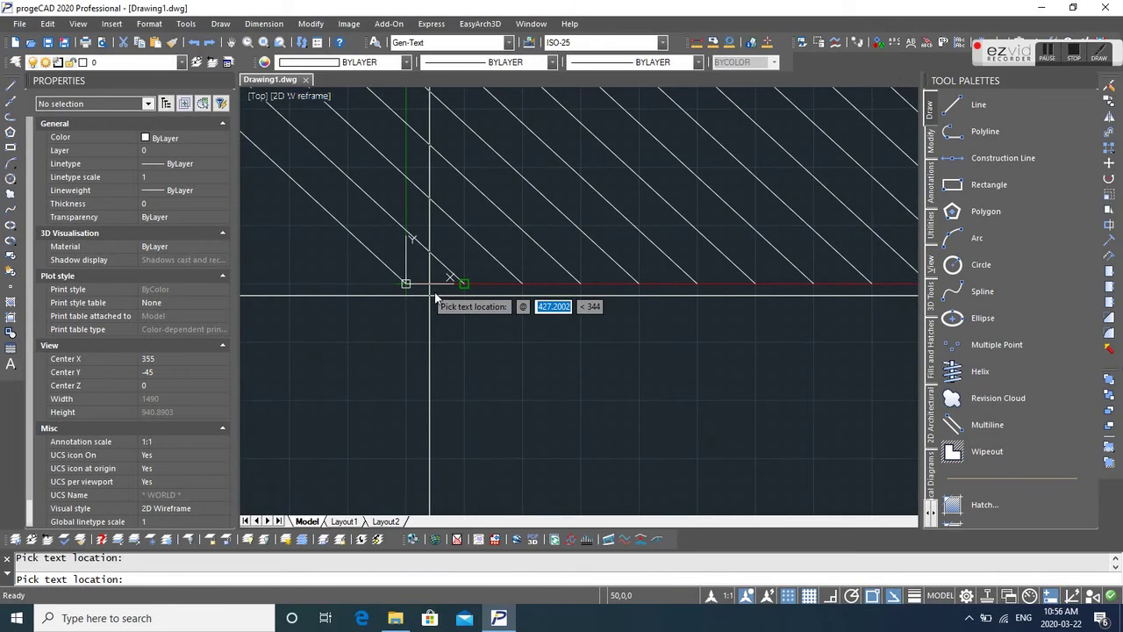
{"action": "scroll", "coordinate": [440, 296], "scroll_direction": "up", "scroll_amount": 1}
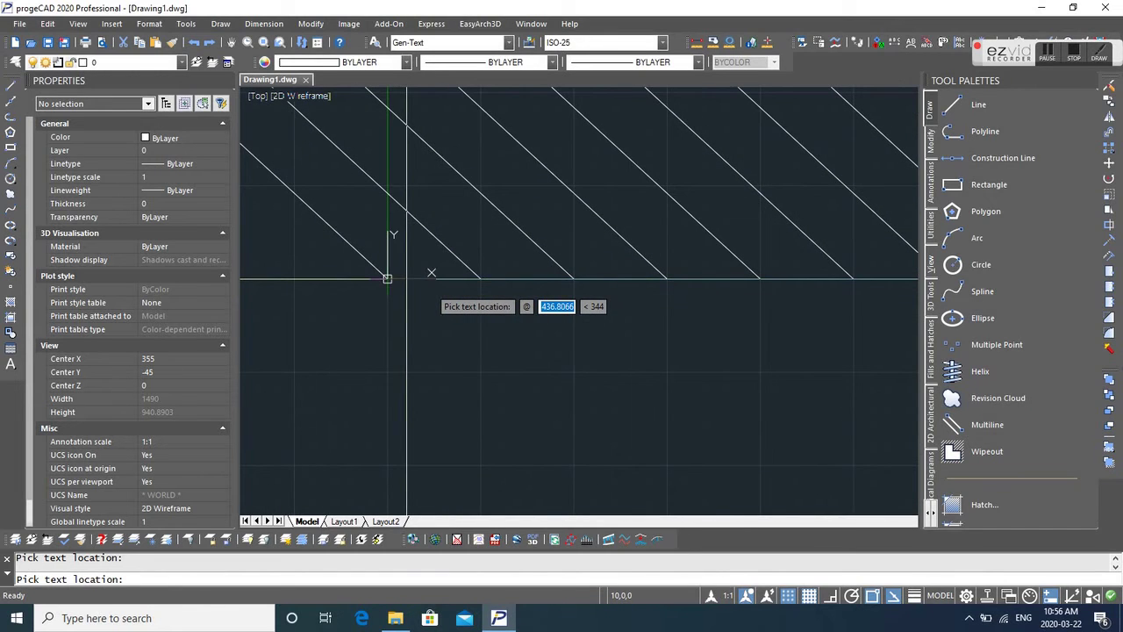
{"action": "scroll", "coordinate": [406, 279], "scroll_direction": "up", "scroll_amount": 2}
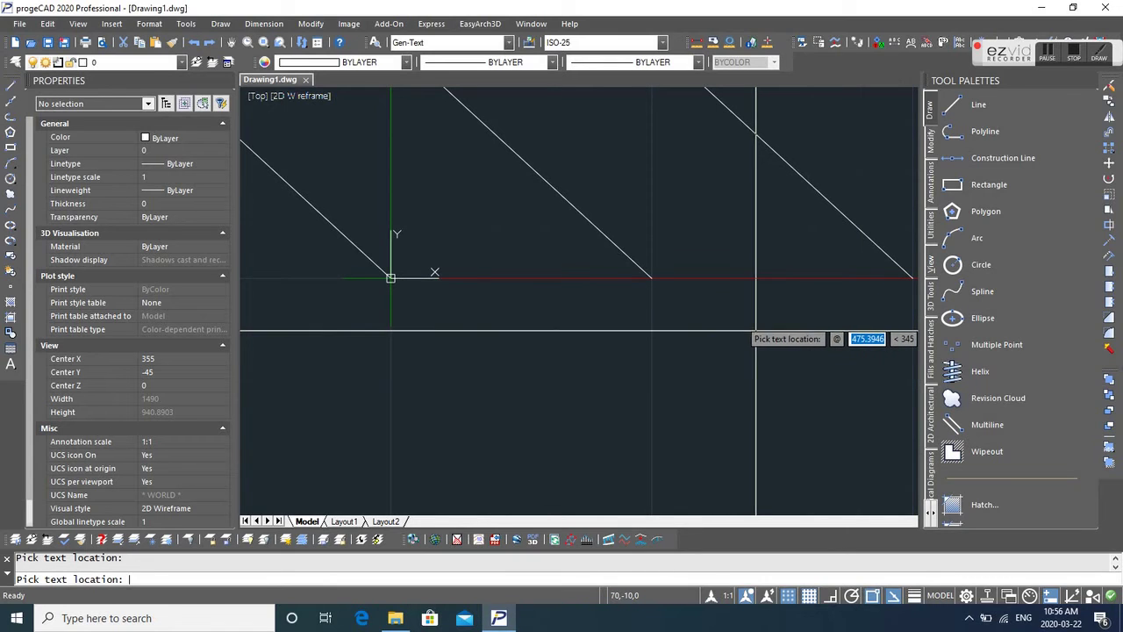
{"action": "key", "text": "Escape"}
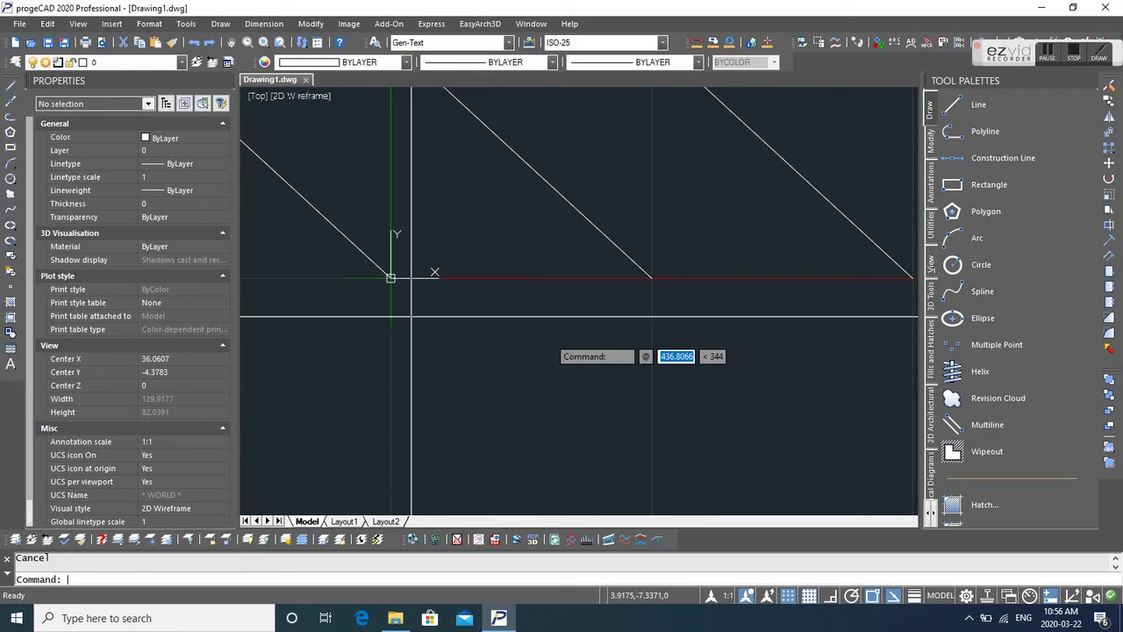
Step: Erase the three diagonal lines nearest the origin using a crossing selection
{"action": "type", "text": "e"}
{"action": "key", "text": "Return"}
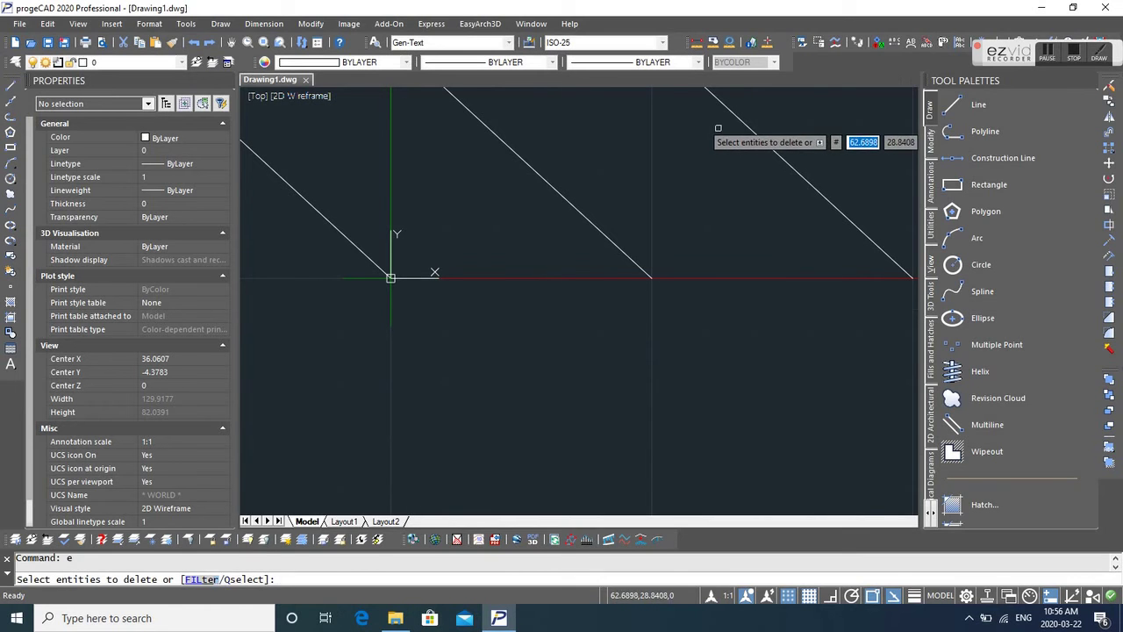
{"action": "left_click", "coordinate": [802, 130]}
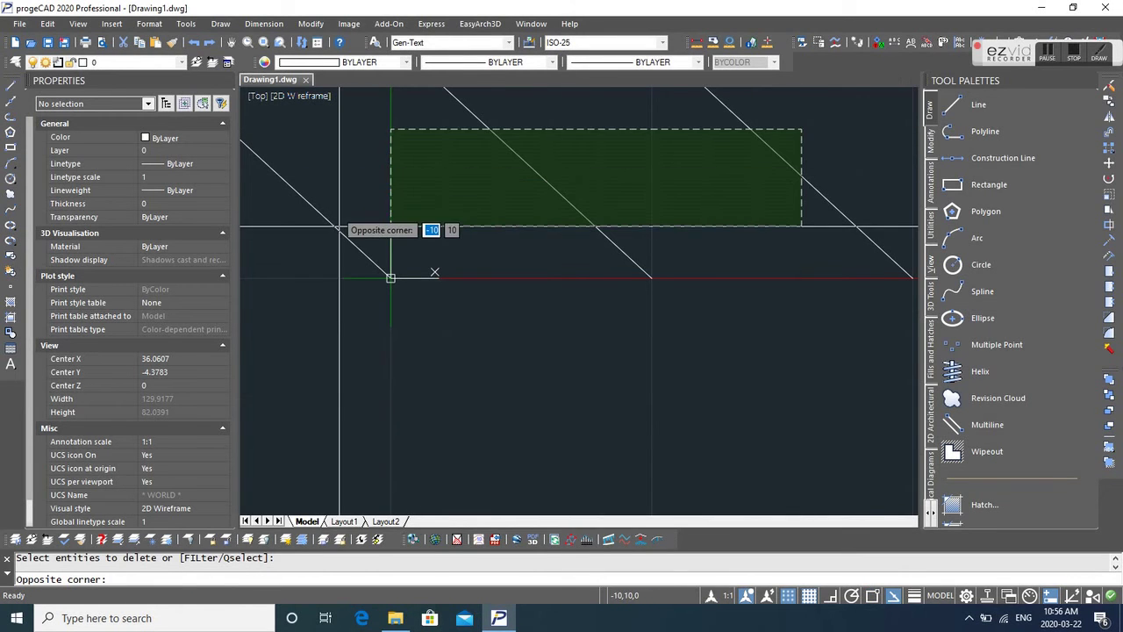
{"action": "left_click", "coordinate": [286, 226]}
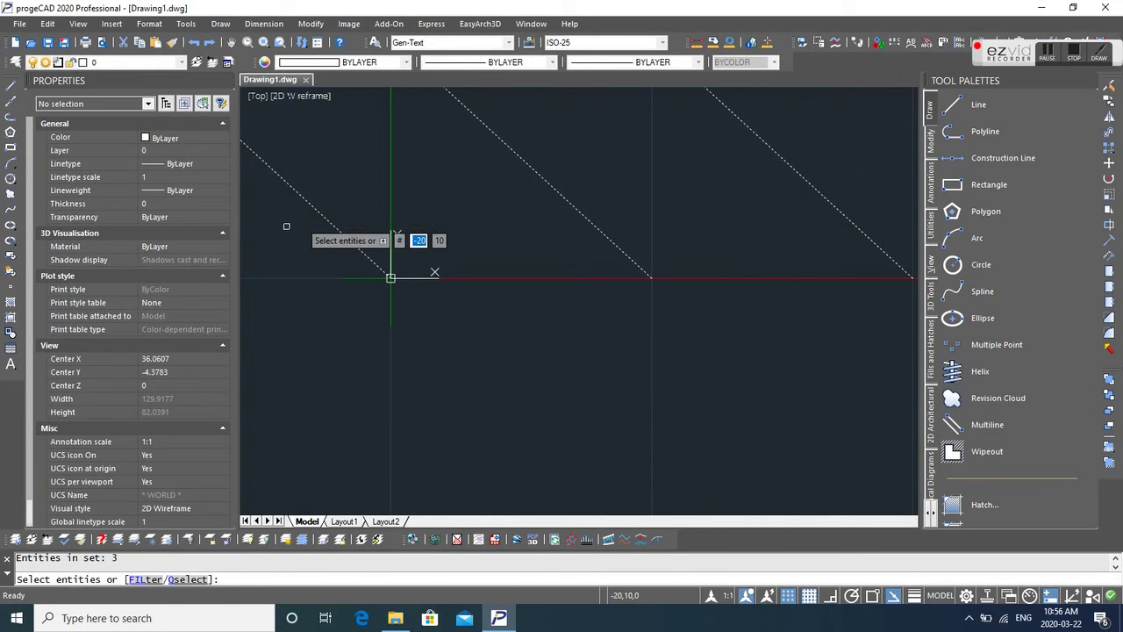
{"action": "key", "text": "Return"}
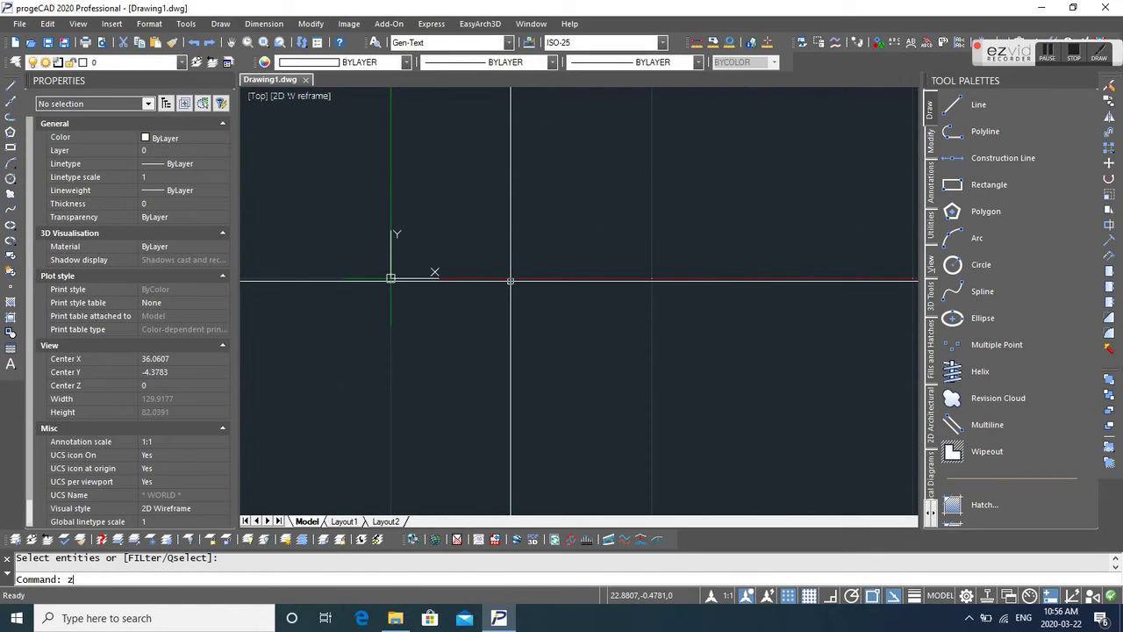
Step: Zoom in on the spot where the second line met the X axis, around X 50
{"action": "type", "text": "z"}
{"action": "key", "text": "Return"}
{"action": "left_click", "coordinate": [685, 275]}
{"action": "left_click", "coordinate": [704, 278]}
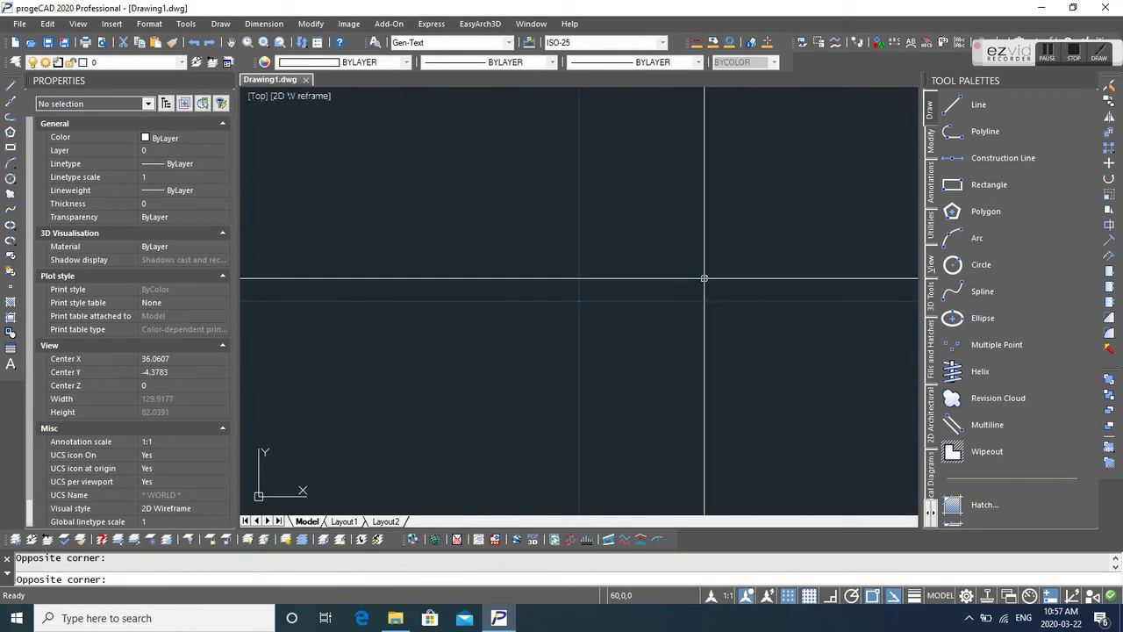
{"action": "key", "text": "F1"}
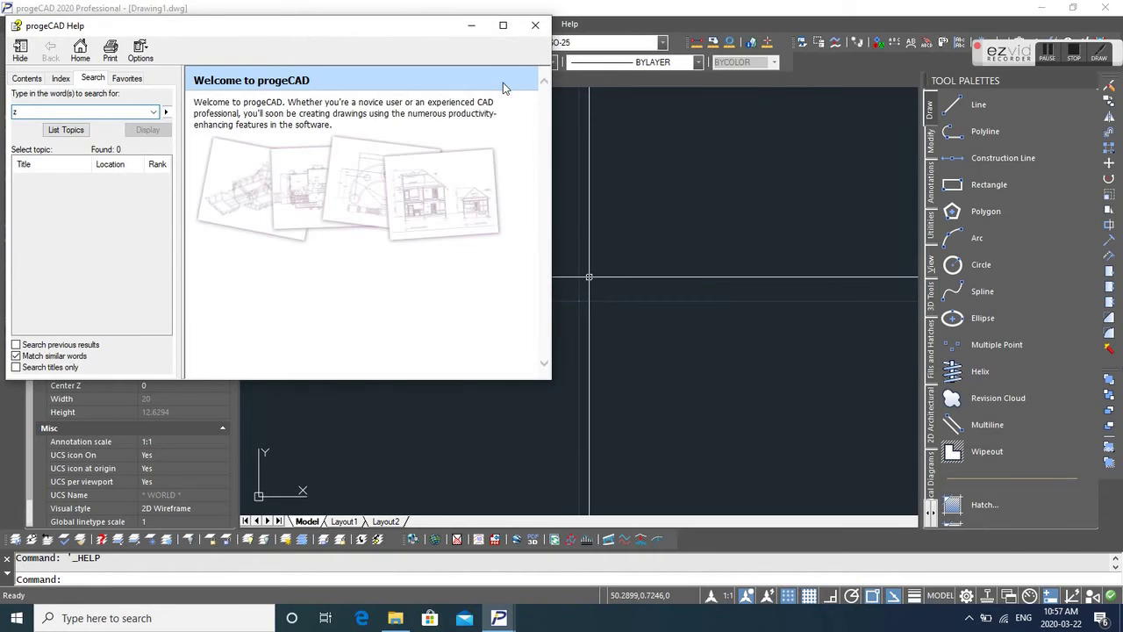
{"action": "left_click", "coordinate": [531, 28]}
{"action": "key", "text": "Escape"}
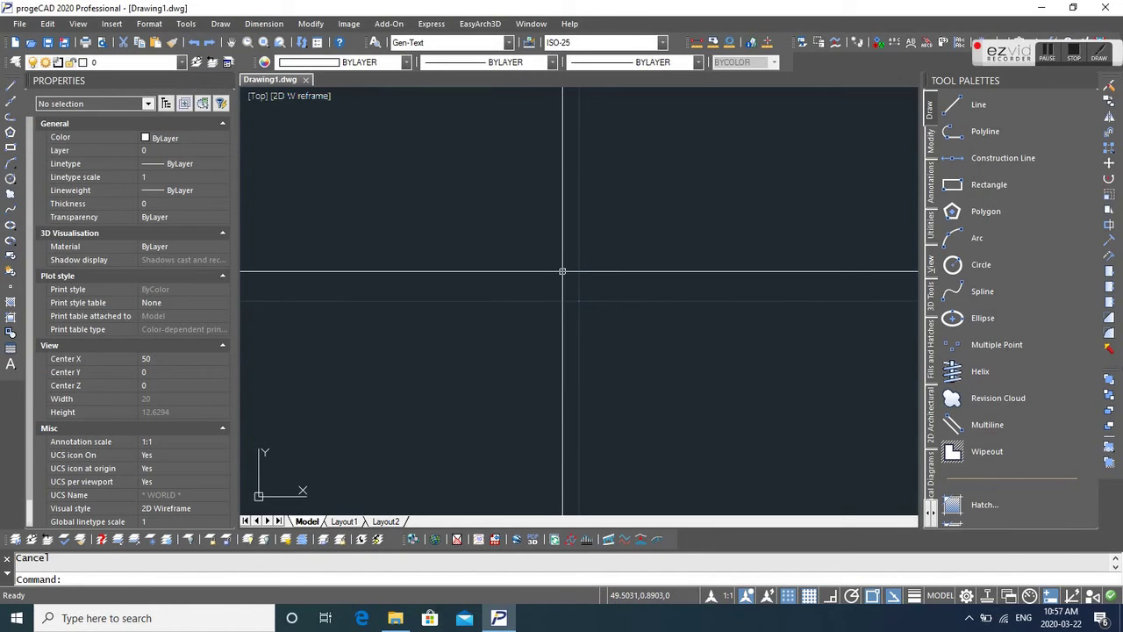
Step: Turn off snap and zoom in closely on the tiny label at X 50 on the X axis
{"action": "key", "text": "Return"}
{"action": "type", "text": "z"}
{"action": "key", "text": "Return"}
{"action": "left_click", "coordinate": [562, 270]}
{"action": "left_click", "coordinate": [594, 321]}
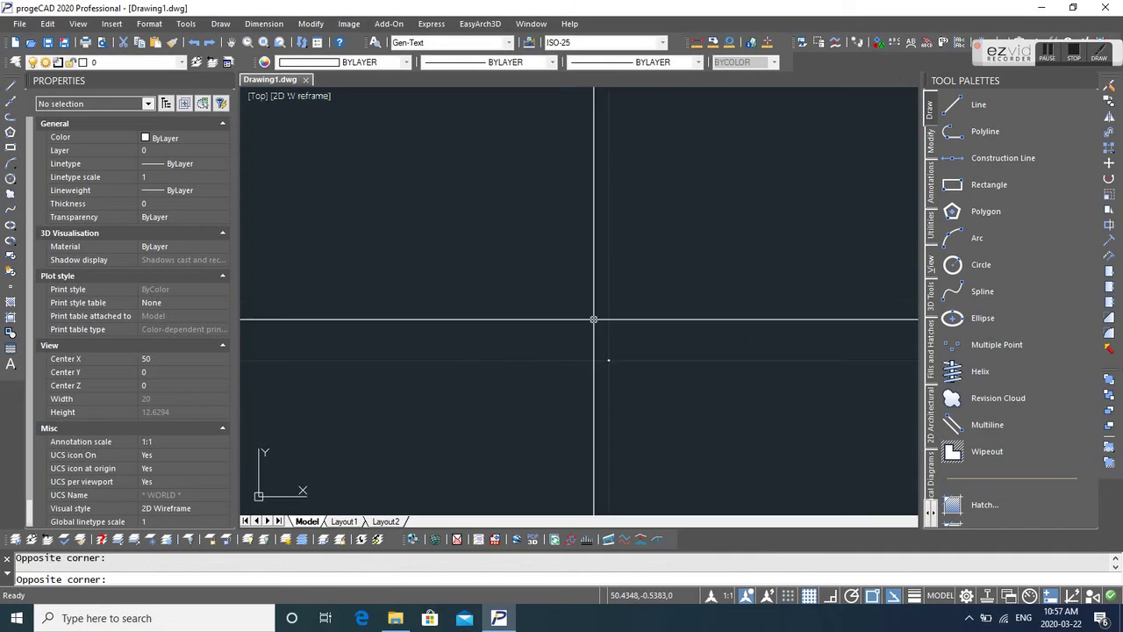
{"action": "key", "text": "Return"}
{"action": "left_click", "coordinate": [603, 356]}
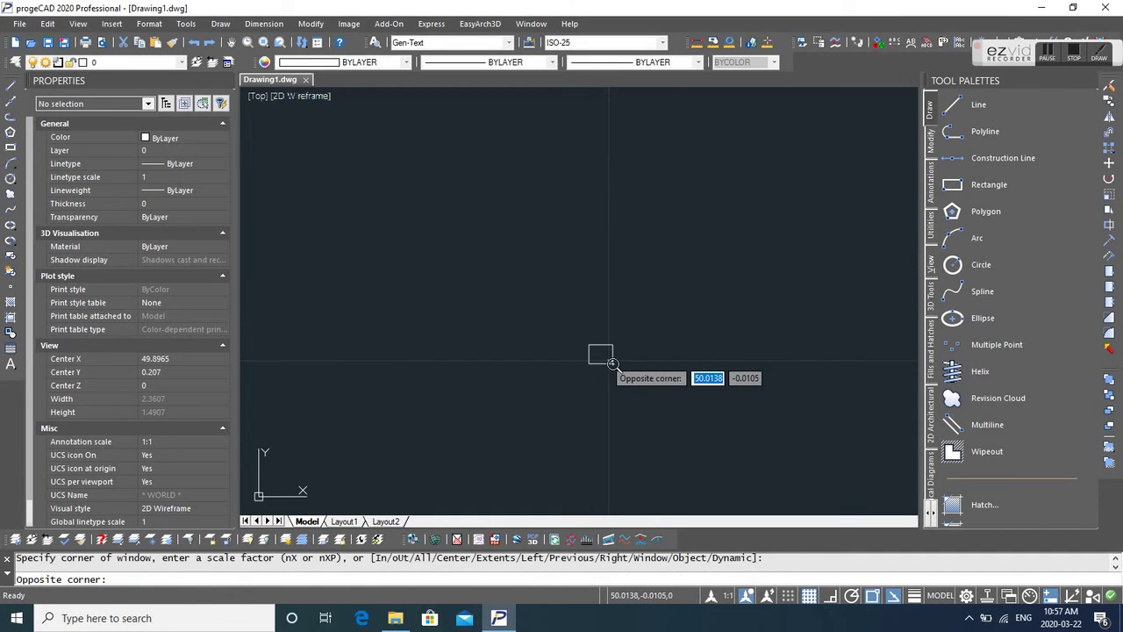
{"action": "left_click", "coordinate": [605, 360]}
{"action": "key", "text": "Return"}
{"action": "left_click", "coordinate": [546, 260]}
{"action": "left_click", "coordinate": [657, 329]}
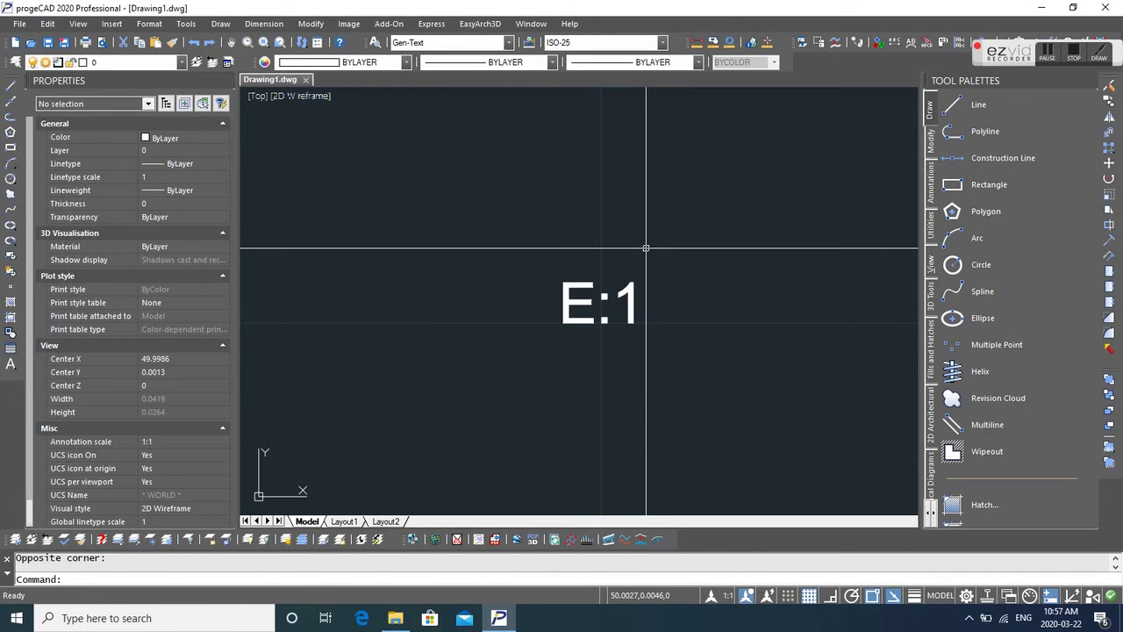
Step: Erase the E:1 label
{"action": "type", "text": "e"}
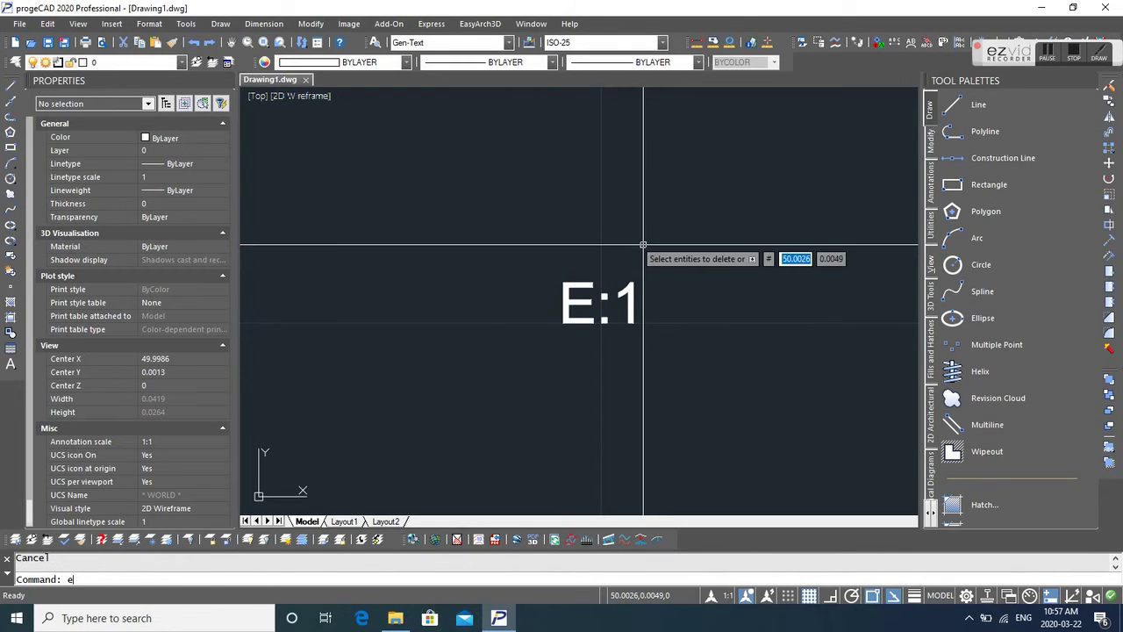
{"action": "key", "text": "Return"}
{"action": "left_click", "coordinate": [625, 293]}
{"action": "key", "text": "Return"}
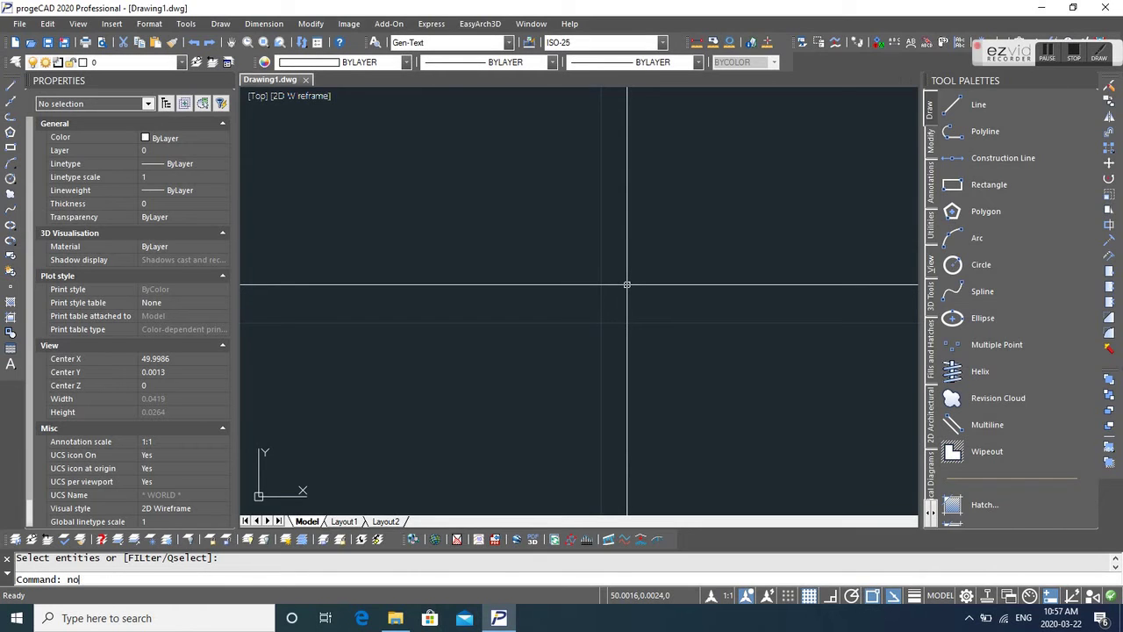
Step: Run the numbering command at scale 1 with prefix E: from number 50 and place labels E:50 to E:53 in a descending diagonal
{"action": "type", "text": "no"}
{"action": "key", "text": "Return"}
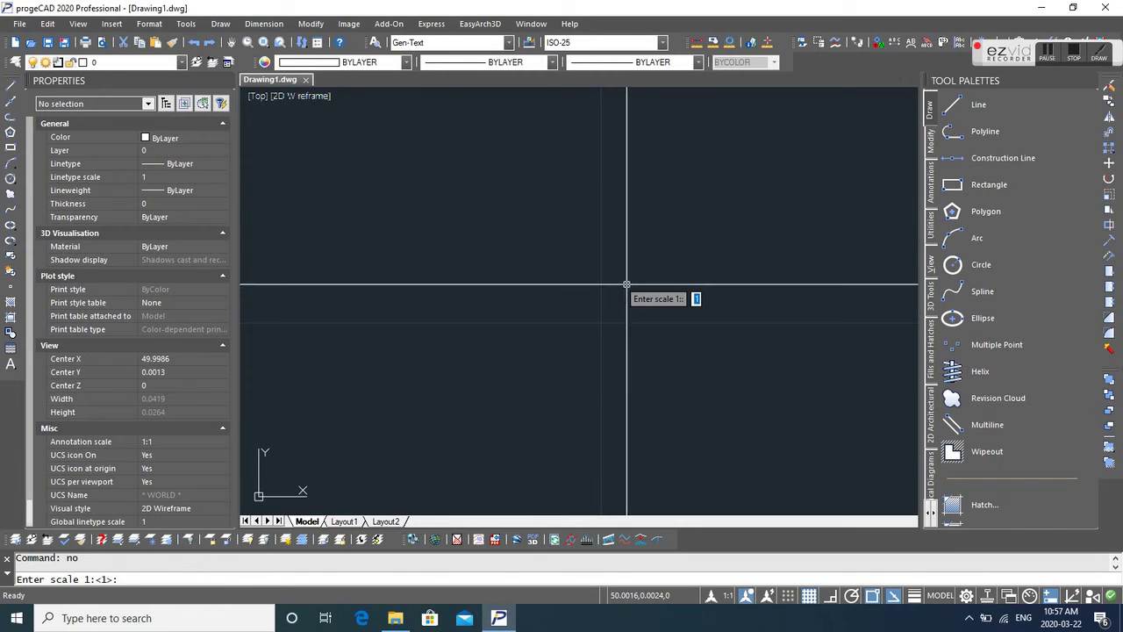
{"action": "key", "text": "Return"}
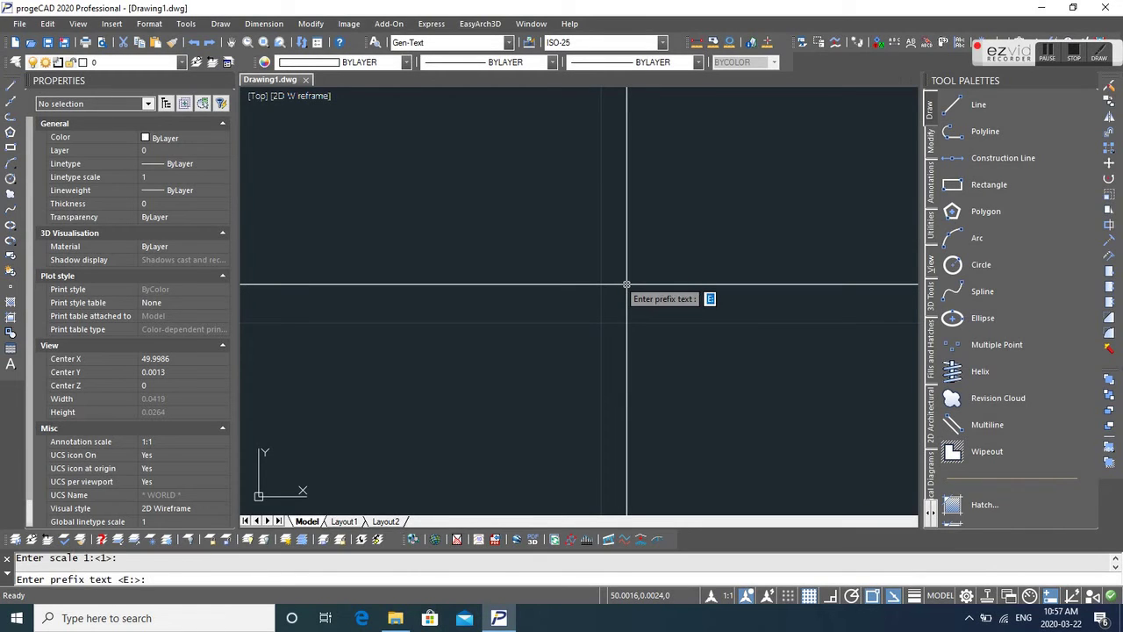
{"action": "key", "text": "Return"}
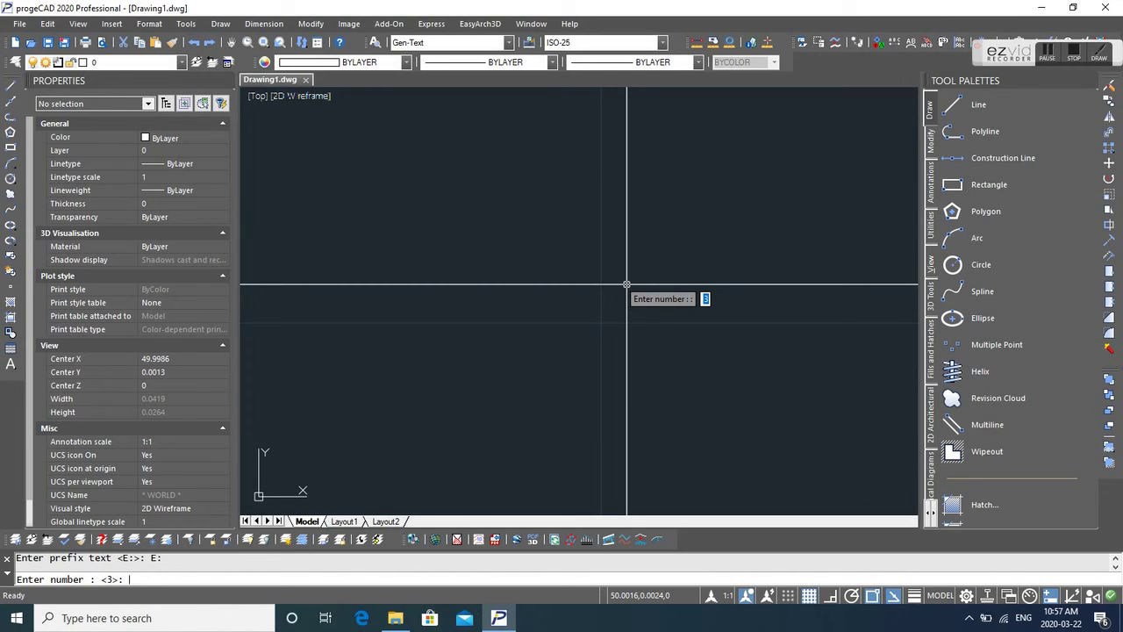
{"action": "type", "text": "50"}
{"action": "key", "text": "Return"}
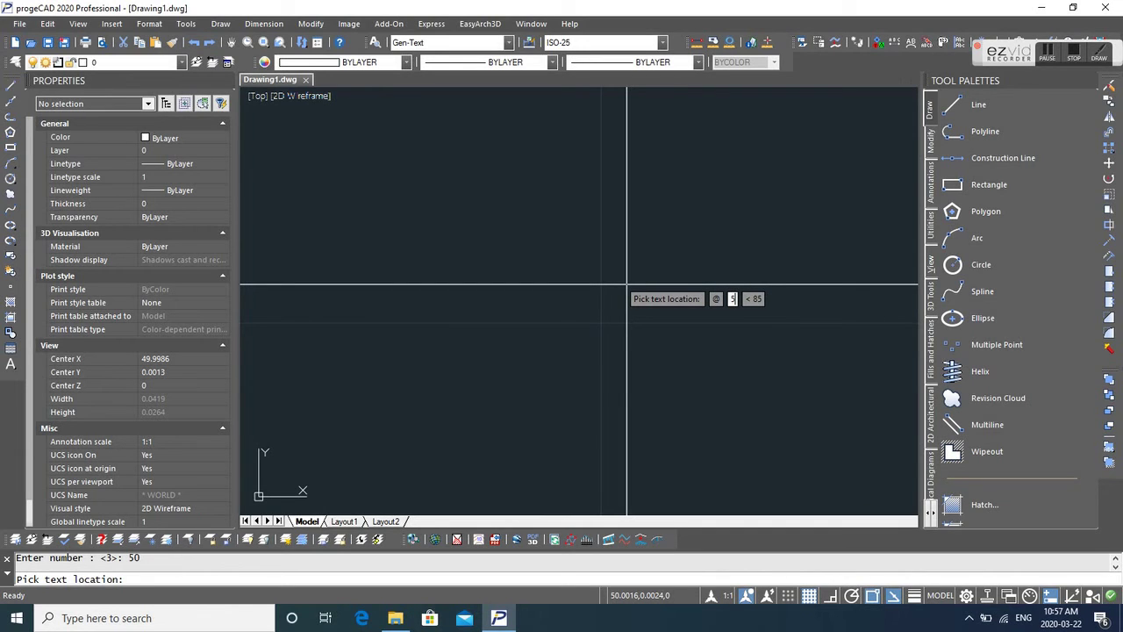
{"action": "type", "text": "50"}
{"action": "key", "text": "Return"}
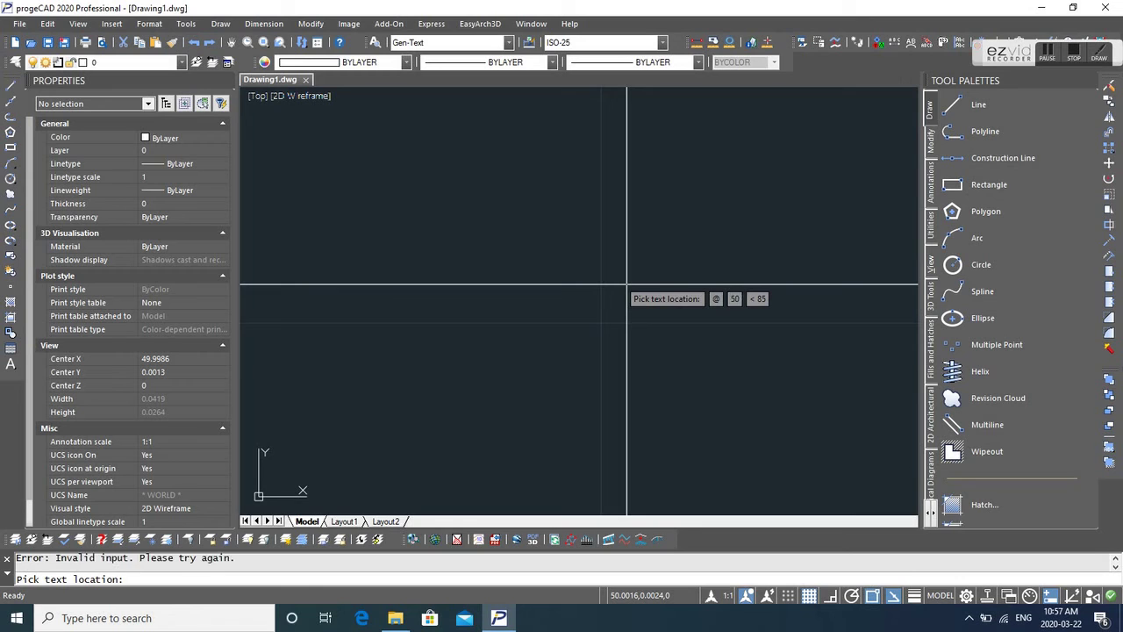
{"action": "left_click", "coordinate": [408, 240]}
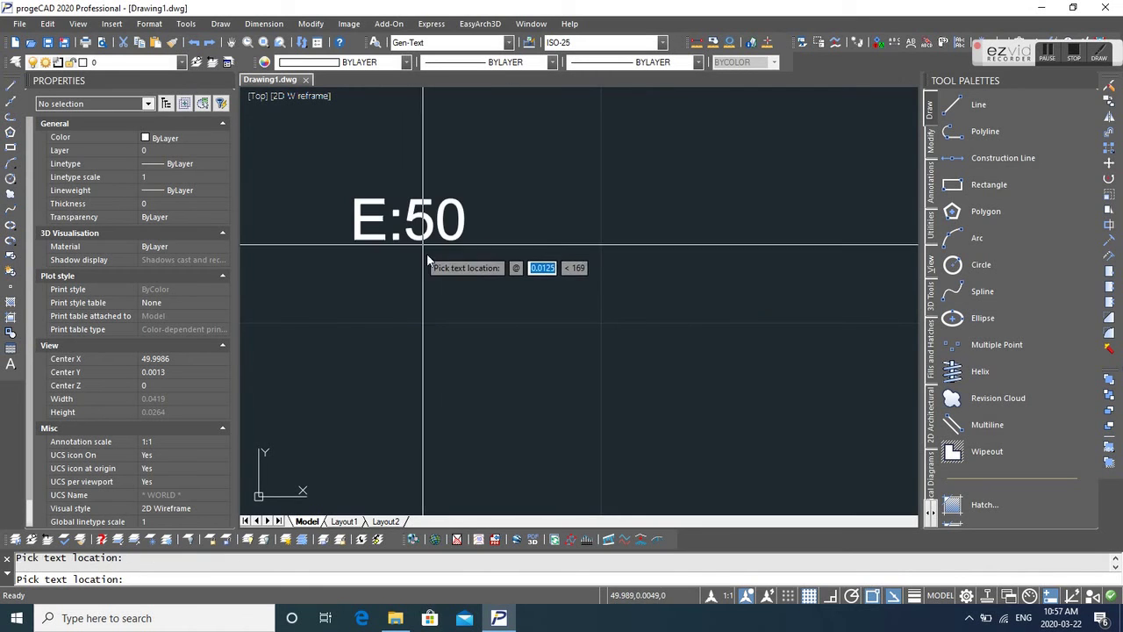
{"action": "left_click", "coordinate": [441, 287]}
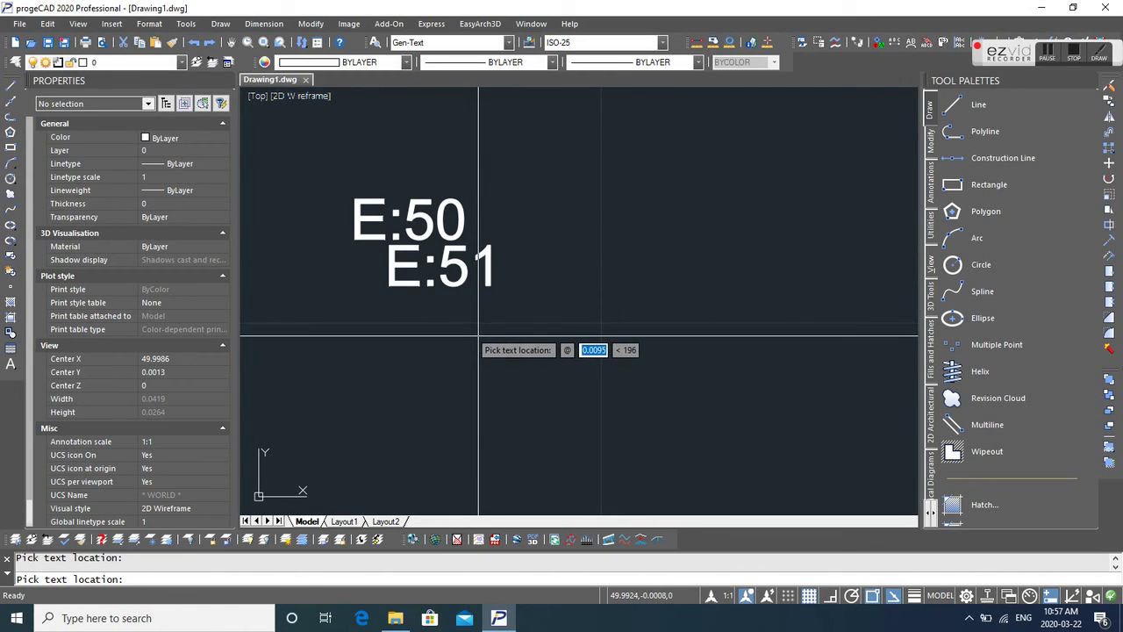
{"action": "left_click", "coordinate": [478, 335]}
{"action": "left_click", "coordinate": [506, 362]}
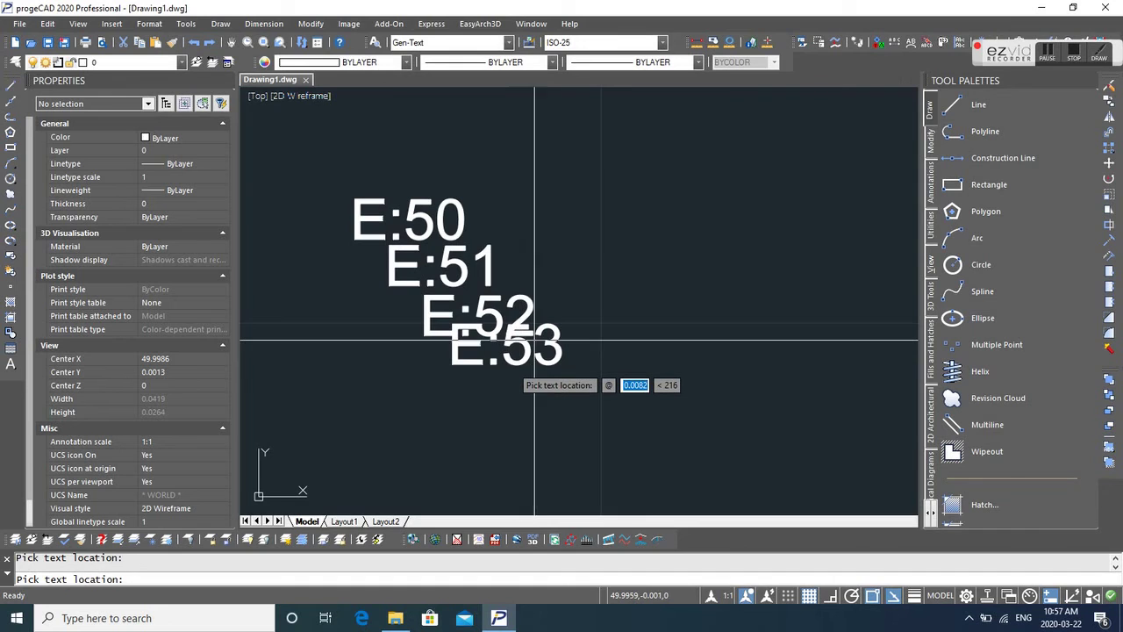
{"action": "key", "text": "Return"}
Step: Erase the four labels E:50 to E:53 using a crossing selection
{"action": "type", "text": "e"}
{"action": "key", "text": "Return"}
{"action": "left_click", "coordinate": [589, 372]}
{"action": "left_click", "coordinate": [382, 170]}
{"action": "key", "text": "Return"}
{"action": "type", "text": "not"}
{"action": "key", "text": "Return"}
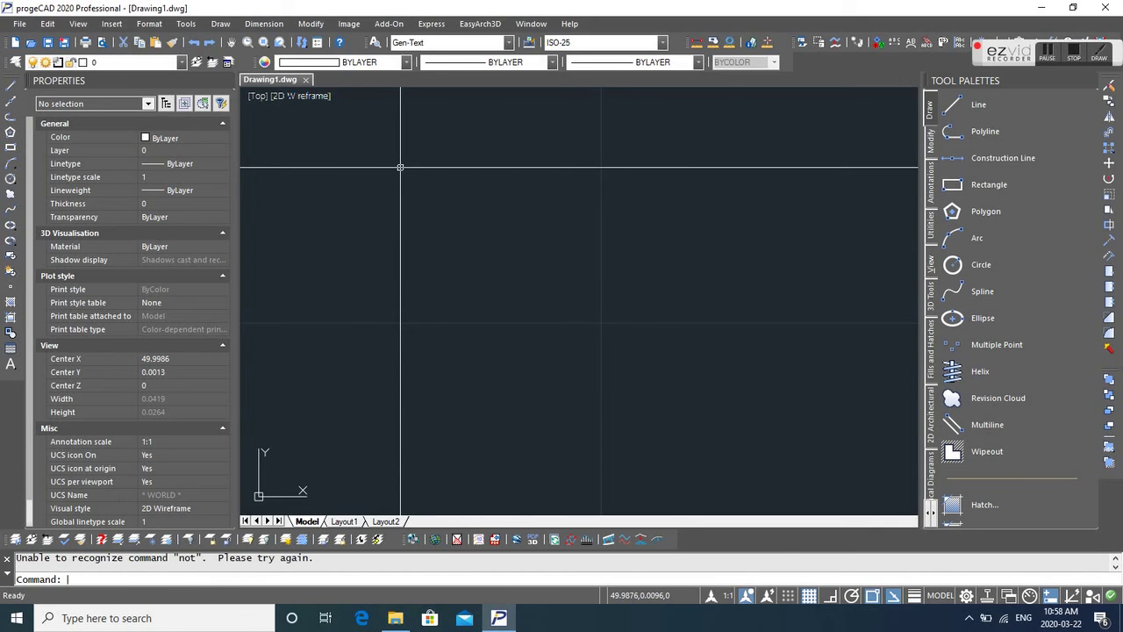
{"action": "key", "text": "Escape"}
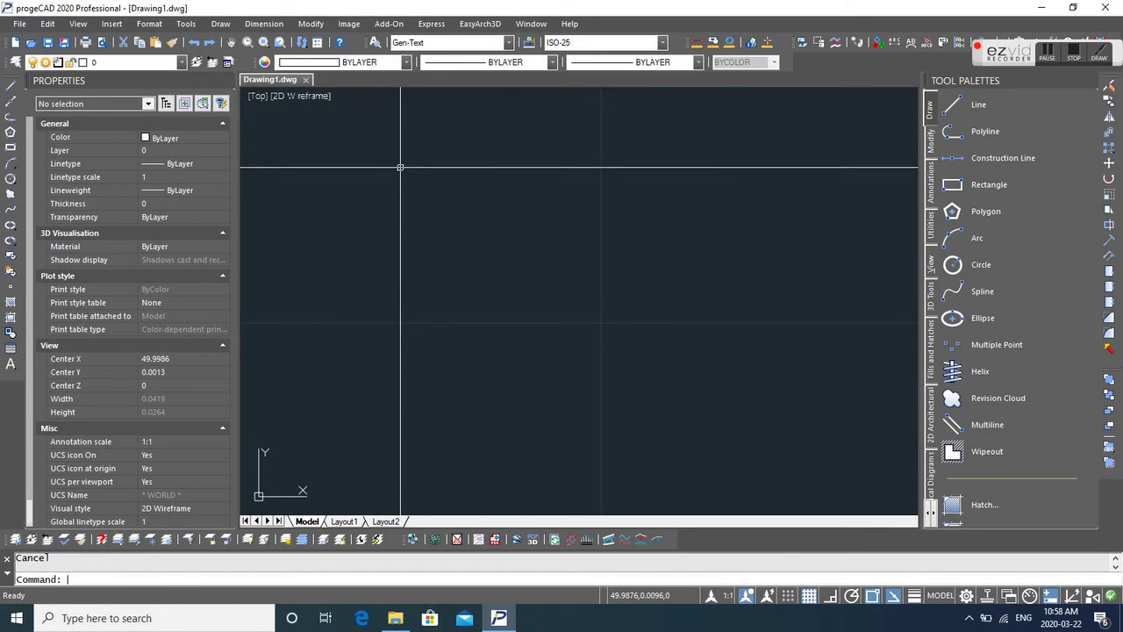
Step: Load the Increment Text LISP routine from File Explorer into the open drawing and dismiss its command summary
{"action": "left_click", "coordinate": [394, 618]}
{"action": "mouse_move", "coordinate": [808, 140]}
{"action": "left_mouse_down"}
{"action": "mouse_move", "coordinate": [676, 132]}
{"action": "mouse_move", "coordinate": [515, 222]}
{"action": "left_mouse_up"}
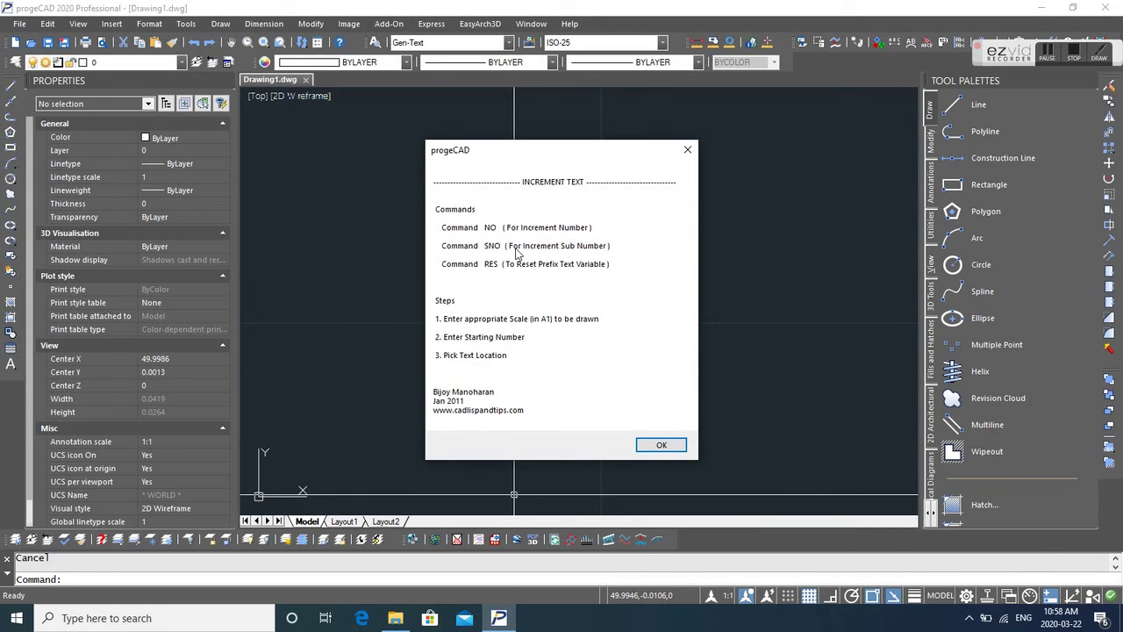
{"action": "left_click", "coordinate": [661, 447]}
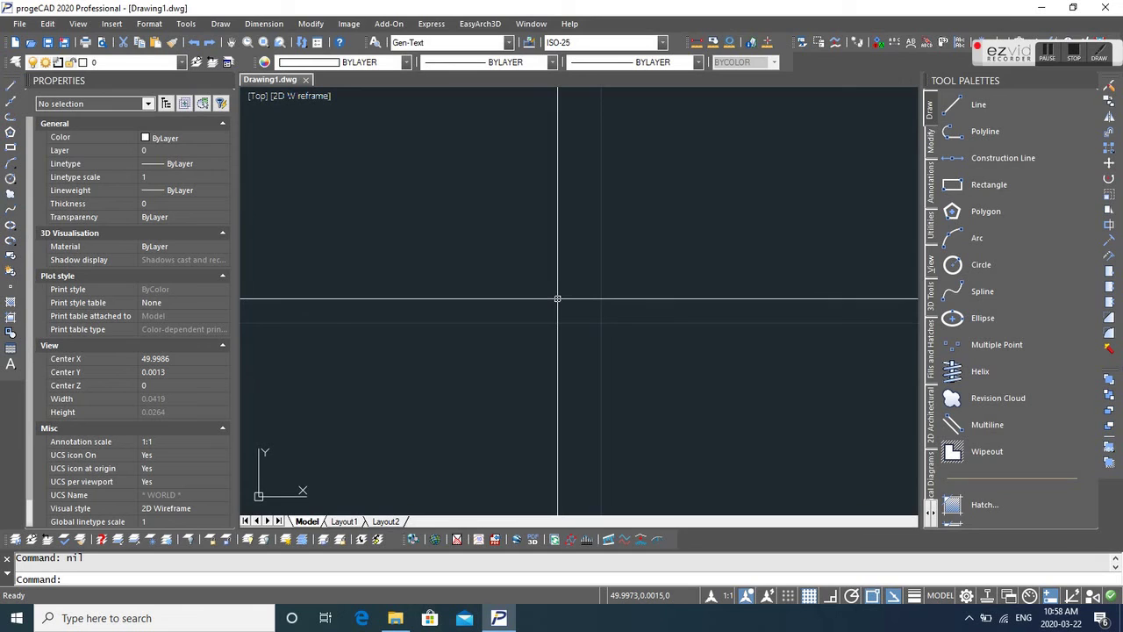
Step: Run the SNO sub-number command at scale 1 with prefix N: and main number 50
{"action": "type", "text": "sno"}
{"action": "key", "text": "Return"}
{"action": "key", "text": "Return"}
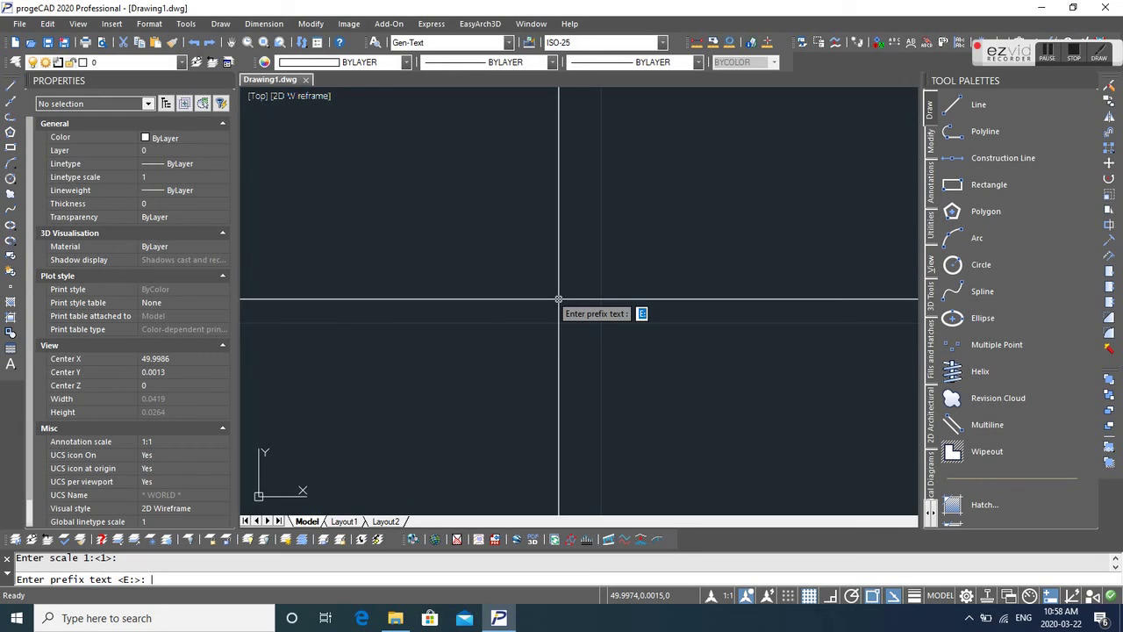
{"action": "type", "text": "n:"}
{"action": "key", "text": "BackSpace"}
{"action": "key", "text": "BackSpace"}
{"action": "type", "text": "n"}
{"action": "key", "text": "BackSpace"}
{"action": "type", "text": "N:"}
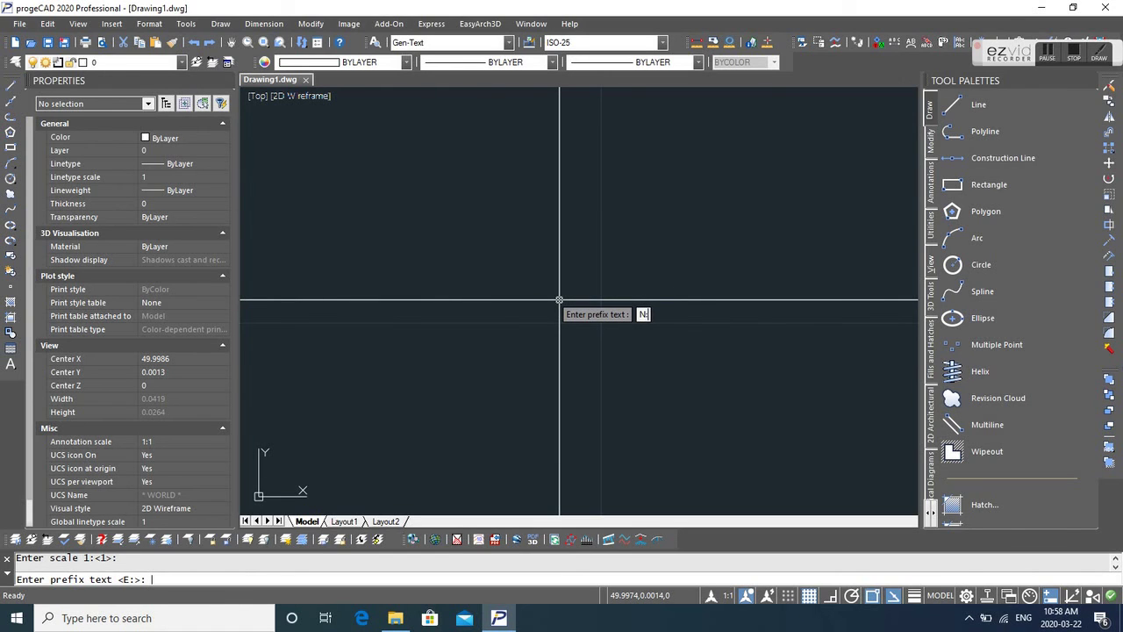
{"action": "key", "text": "Return"}
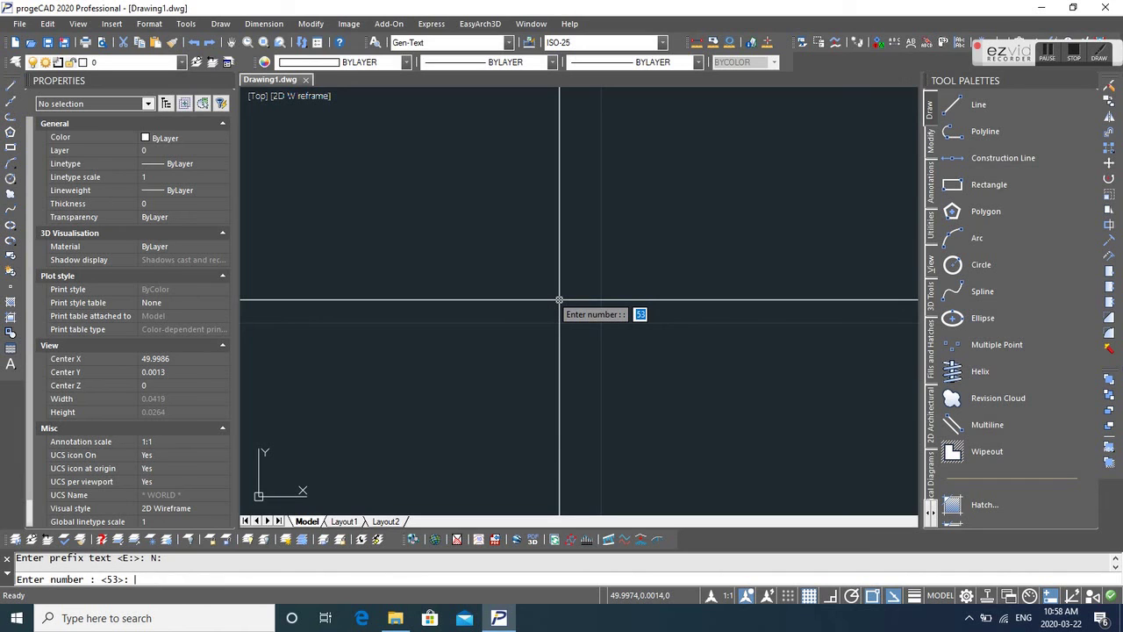
{"action": "type", "text": "0"}
{"action": "key", "text": "BackSpace"}
{"action": "type", "text": "0"}
{"action": "key", "text": "BackSpace"}
{"action": "type", "text": "50"}
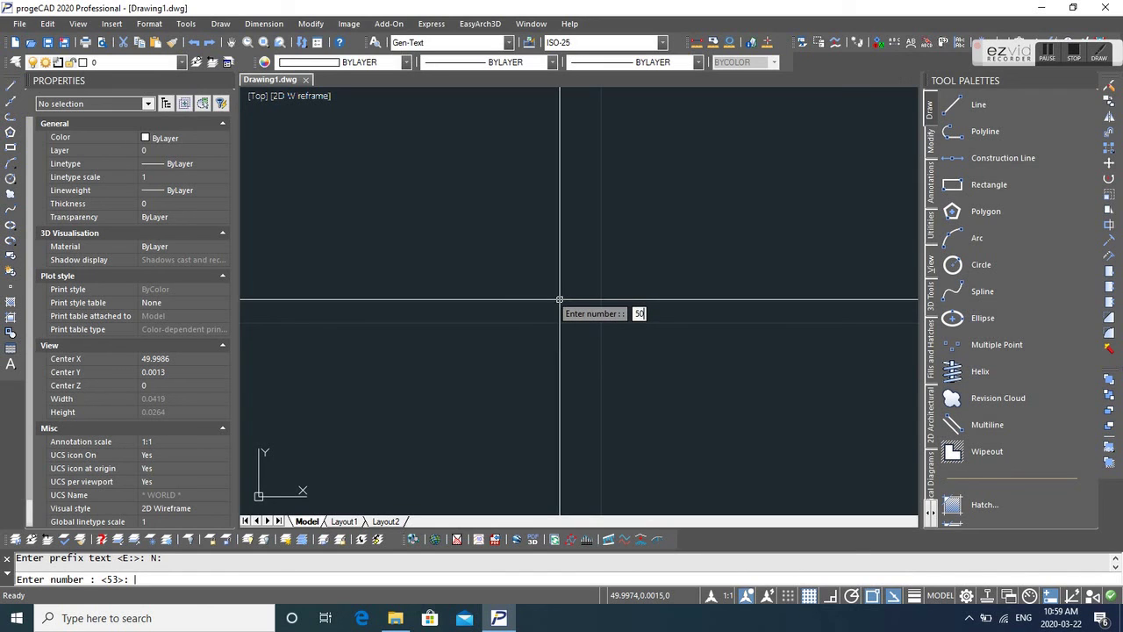
{"action": "key", "text": "Return"}
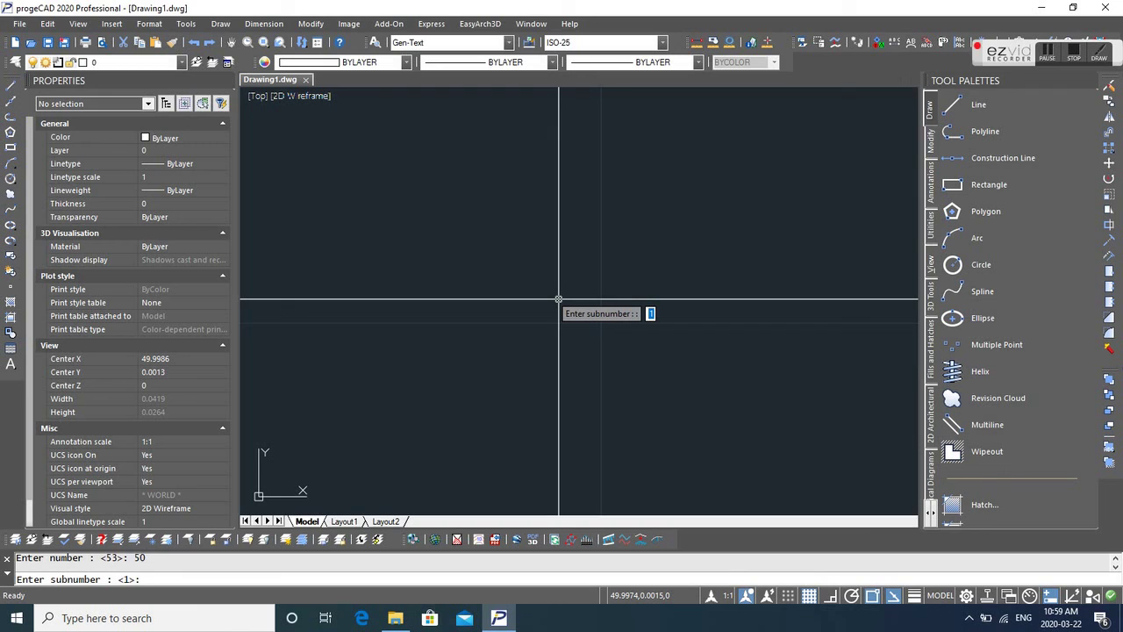
Step: Enter -001 as the starting sub-number and place three N:50 labels in a descending diagonal around the grid axes' crossing
{"action": "key", "text": "BackSpace"}
{"action": "type", "text": "-001"}
{"action": "key", "text": "Return"}
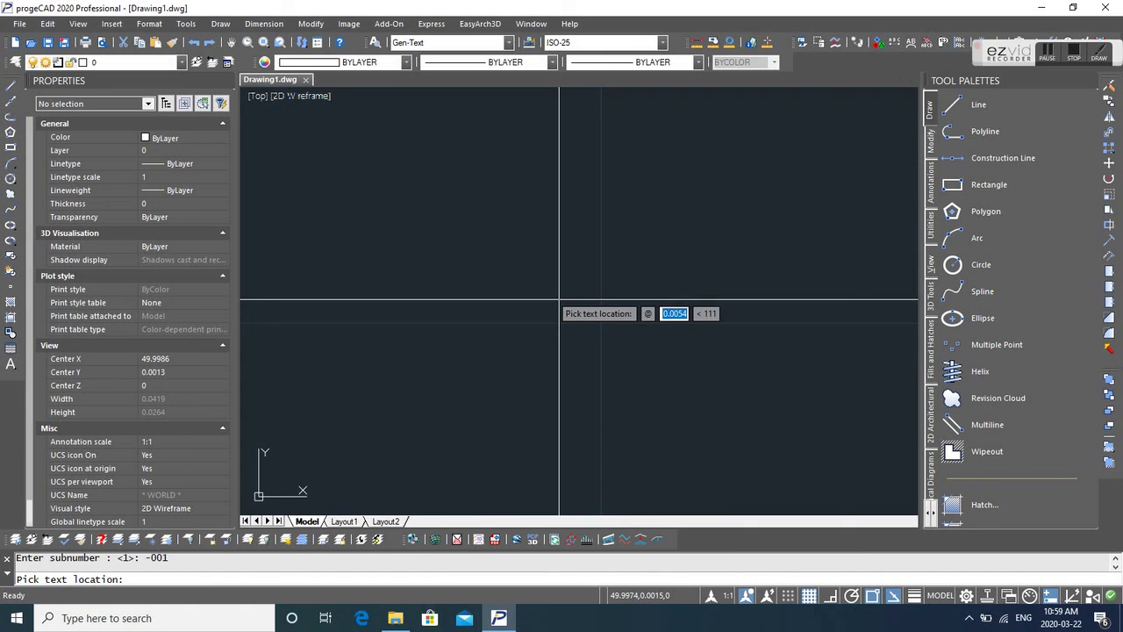
{"action": "left_click", "coordinate": [495, 255]}
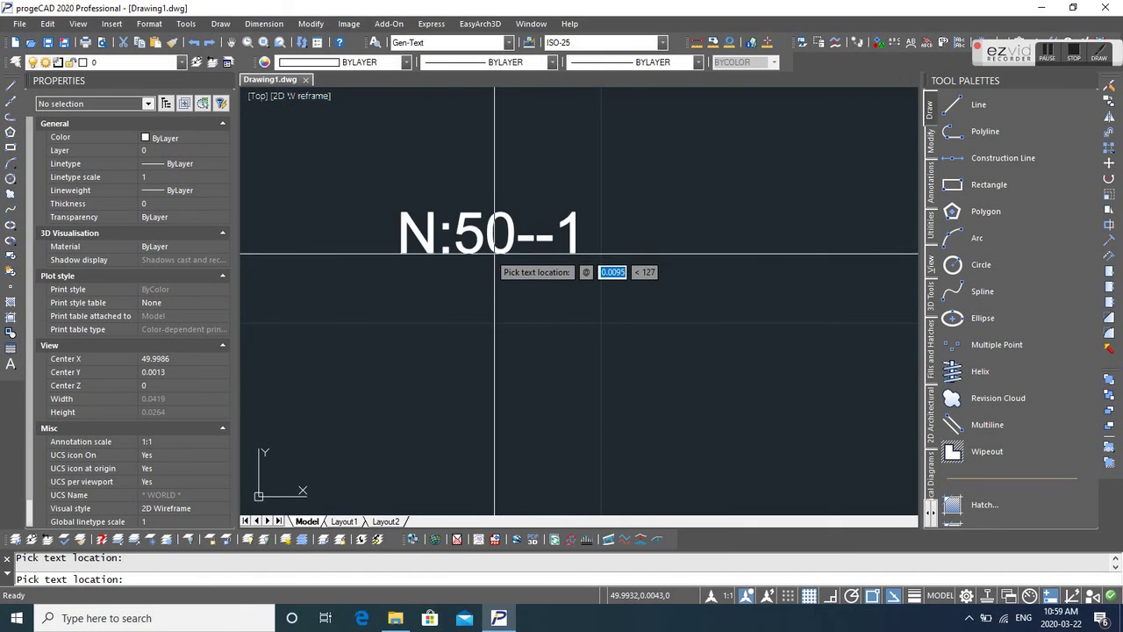
{"action": "left_click", "coordinate": [556, 317]}
{"action": "left_click", "coordinate": [599, 355]}
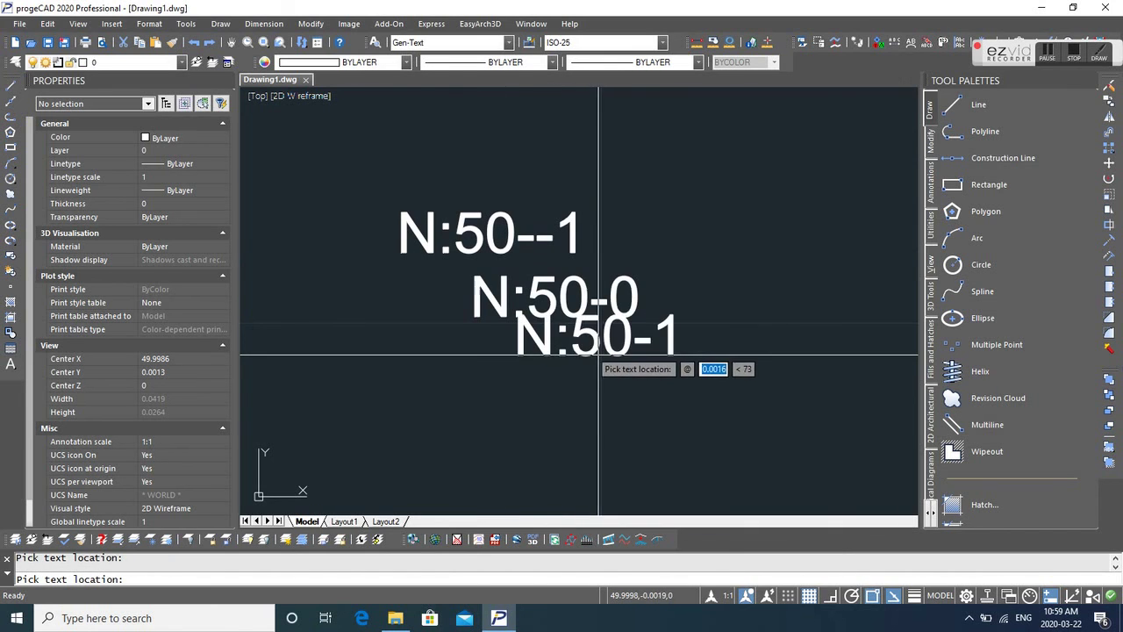
{"action": "key", "text": "Return"}
{"action": "key", "text": "Escape"}
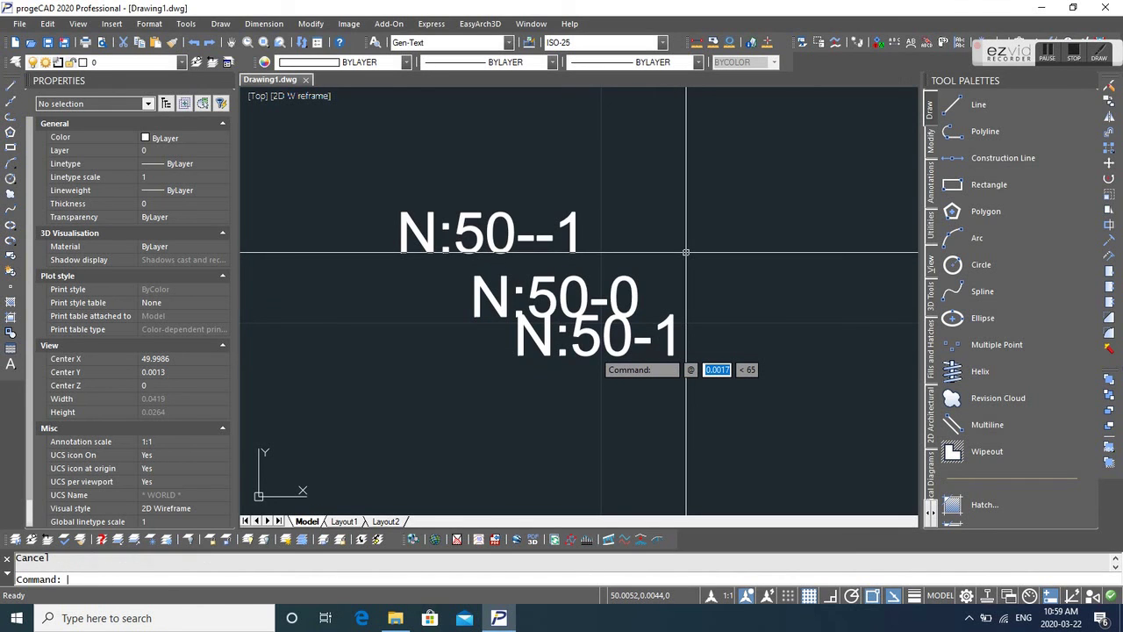
Step: Erase the three N:50 sub-number labels using a crossing selection
{"action": "type", "text": "e"}
{"action": "key", "text": "Return"}
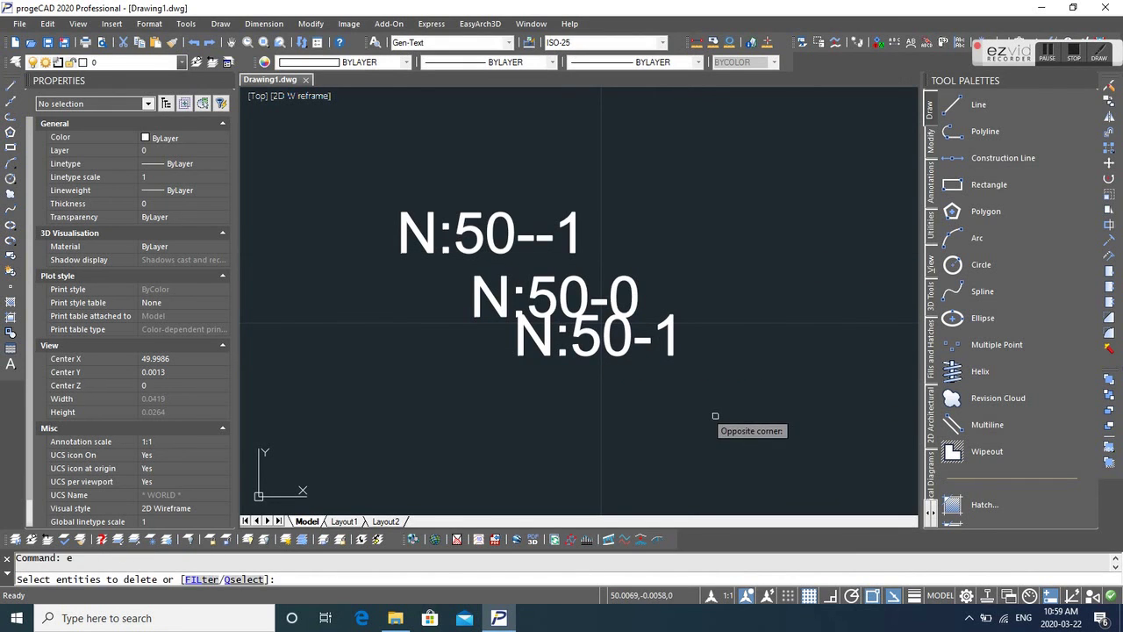
{"action": "left_click", "coordinate": [714, 416]}
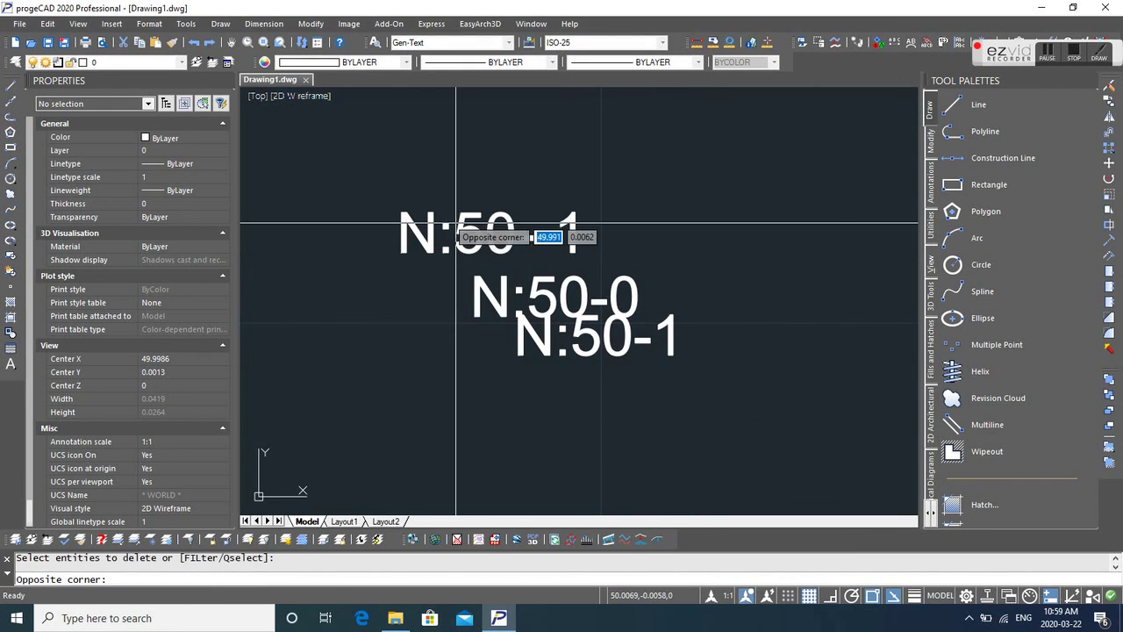
{"action": "left_click", "coordinate": [390, 196]}
{"action": "key", "text": "Return"}
{"action": "key", "text": "Escape"}
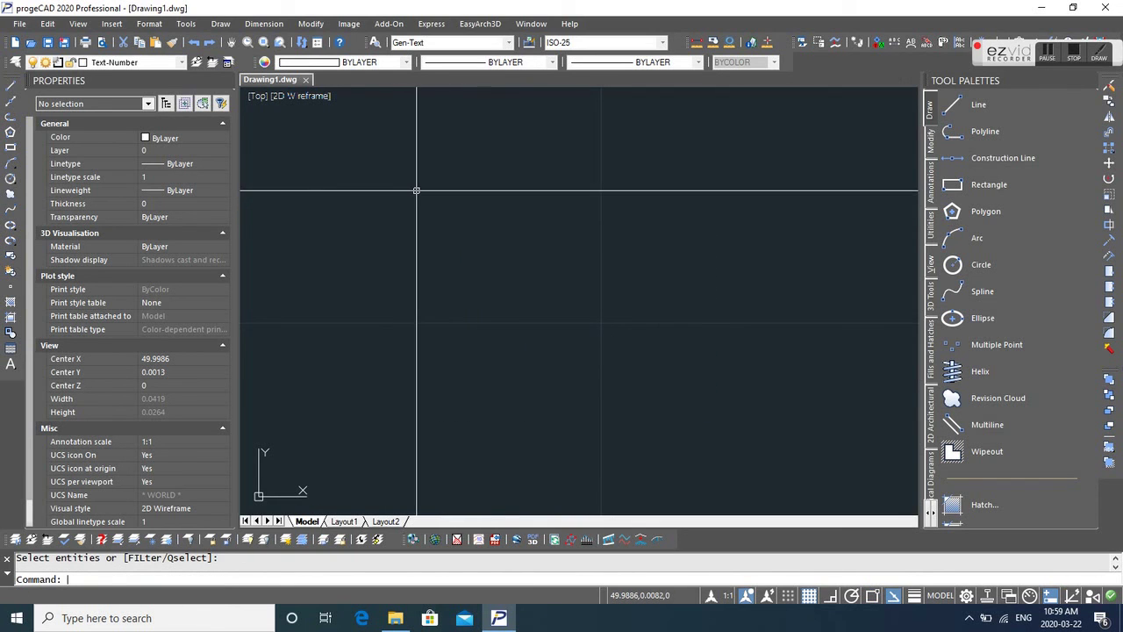
{"action": "left_click", "coordinate": [1073, 56]}
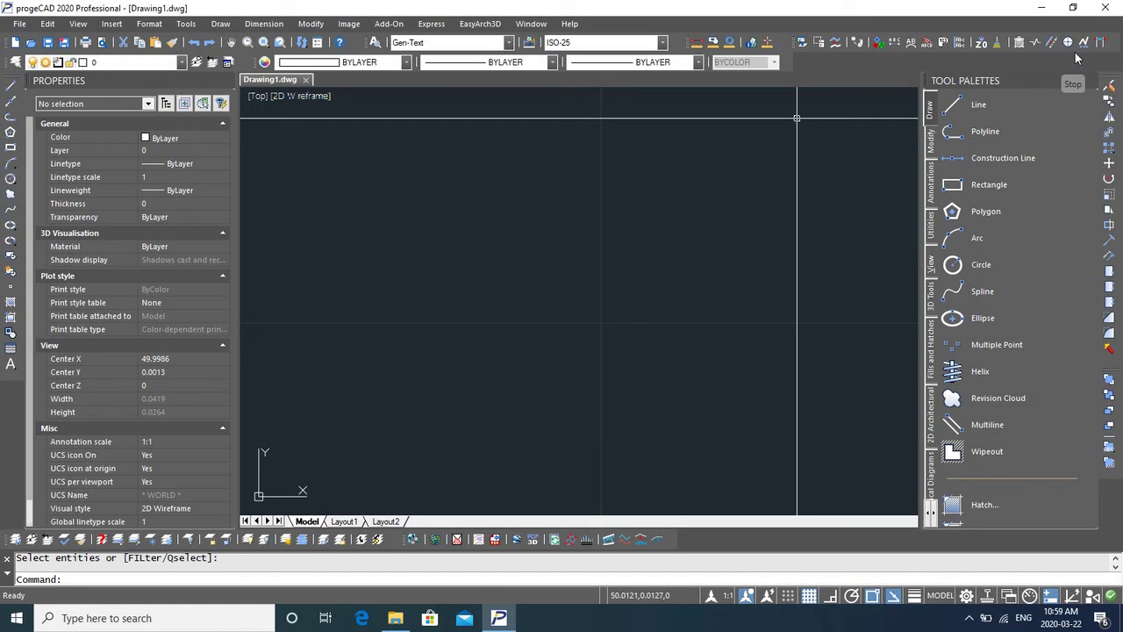